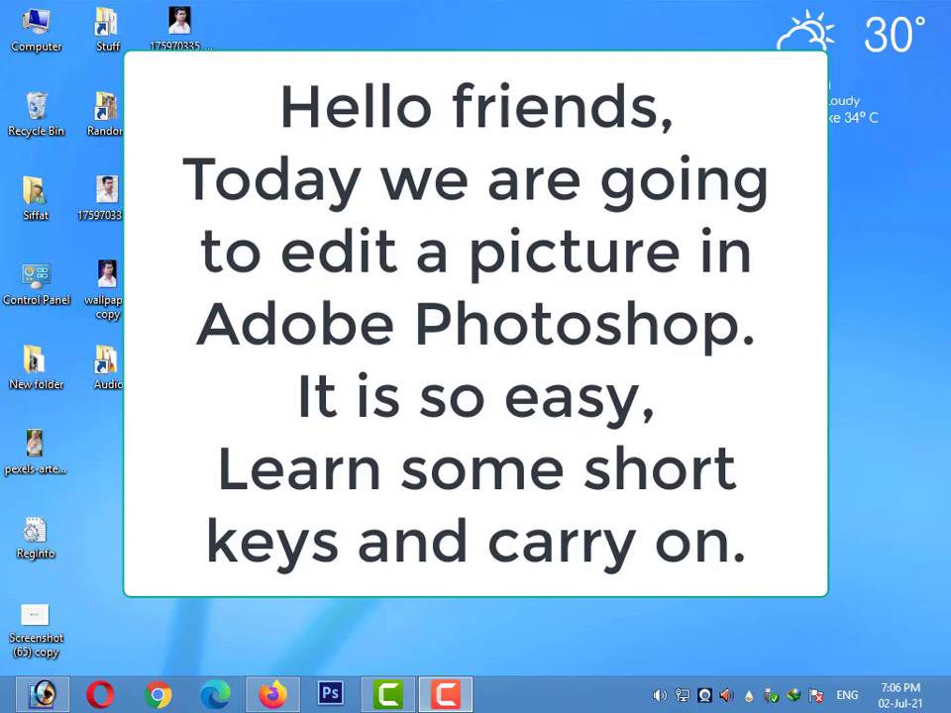
Launch Firefox from the taskbar so it shows a new empty tab.
click(283, 696)
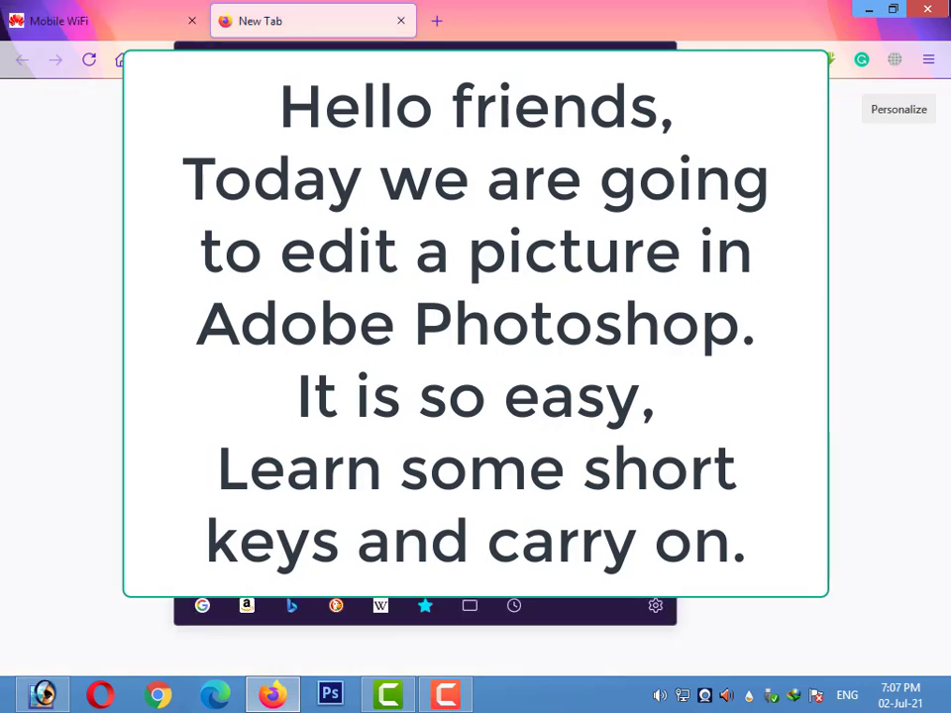
Go to remove.bg and upload the man's portrait photo for background removal.
text(remove.bg)
key(Return)
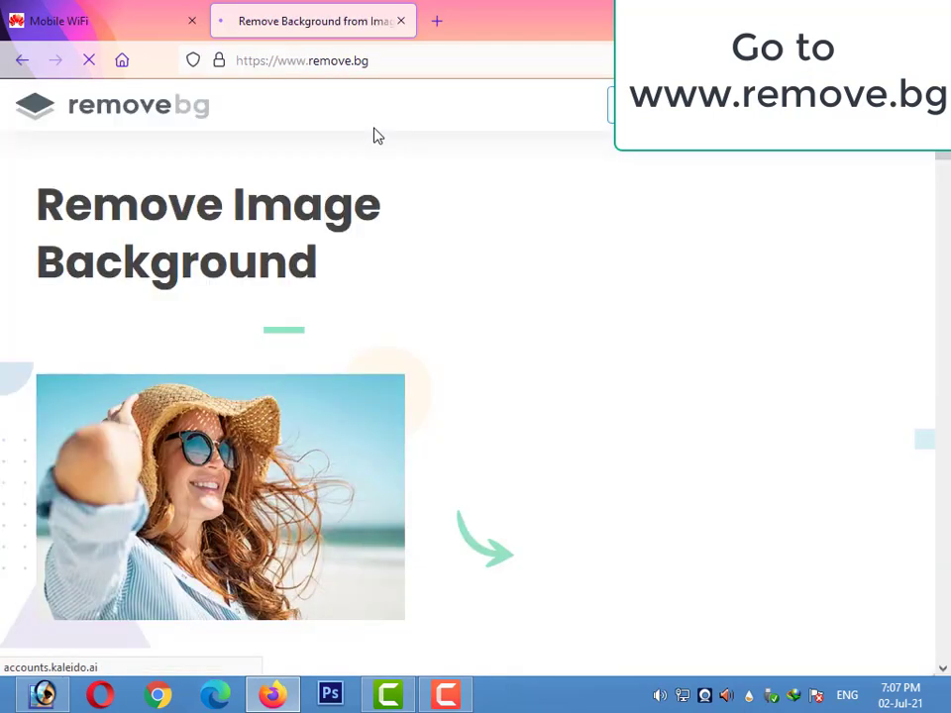
click(691, 416)
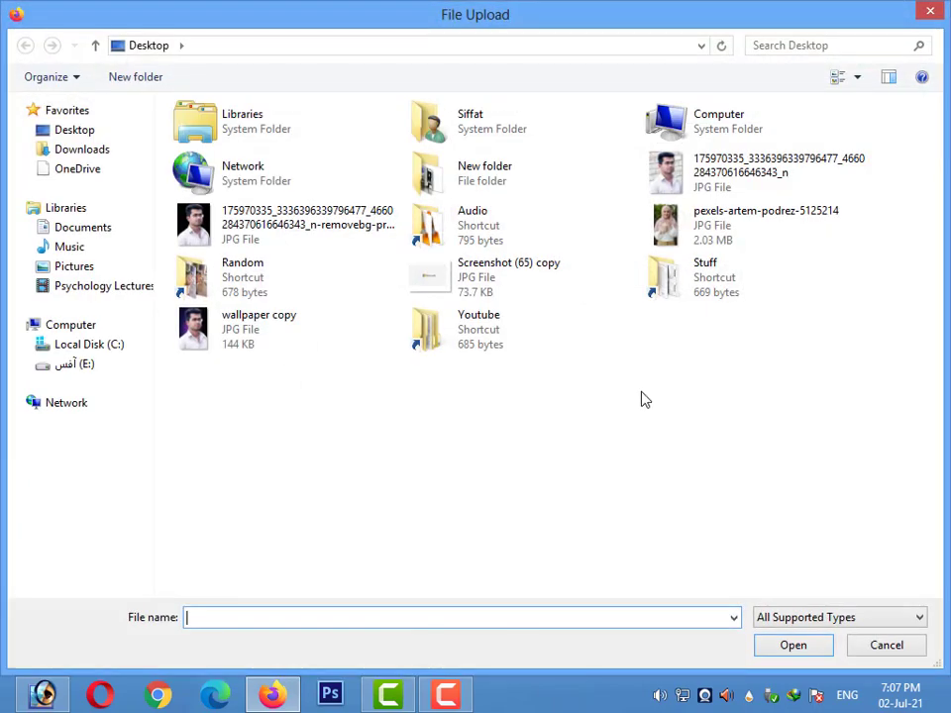
click(670, 173)
double_click(673, 184)
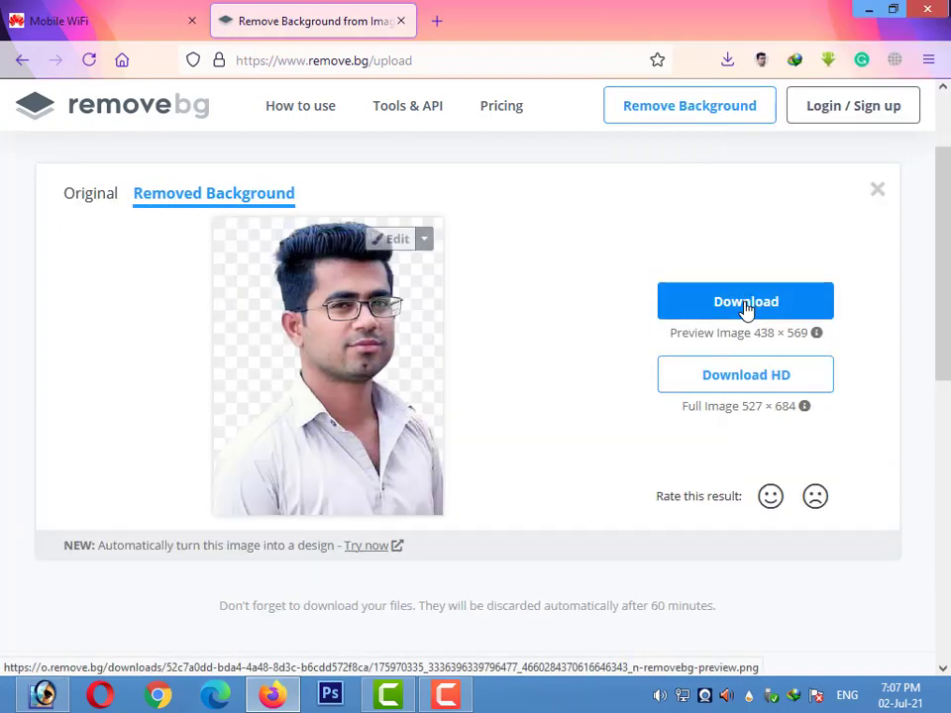
Download the background-free PNG, move it onto the desktop and preview the cutout.
click(746, 313)
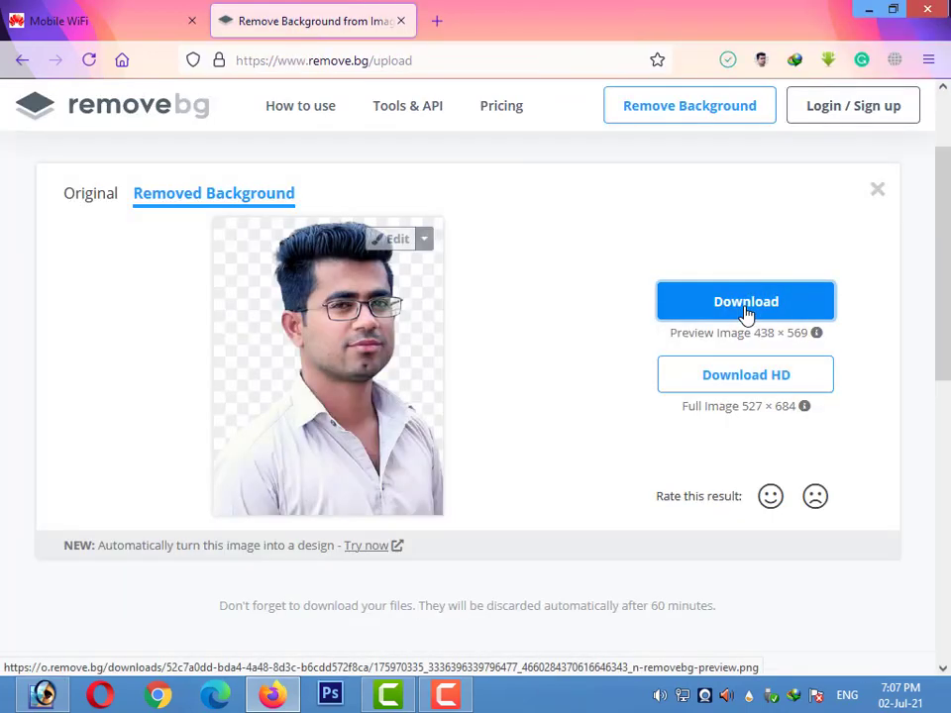
click(730, 65)
click(714, 117)
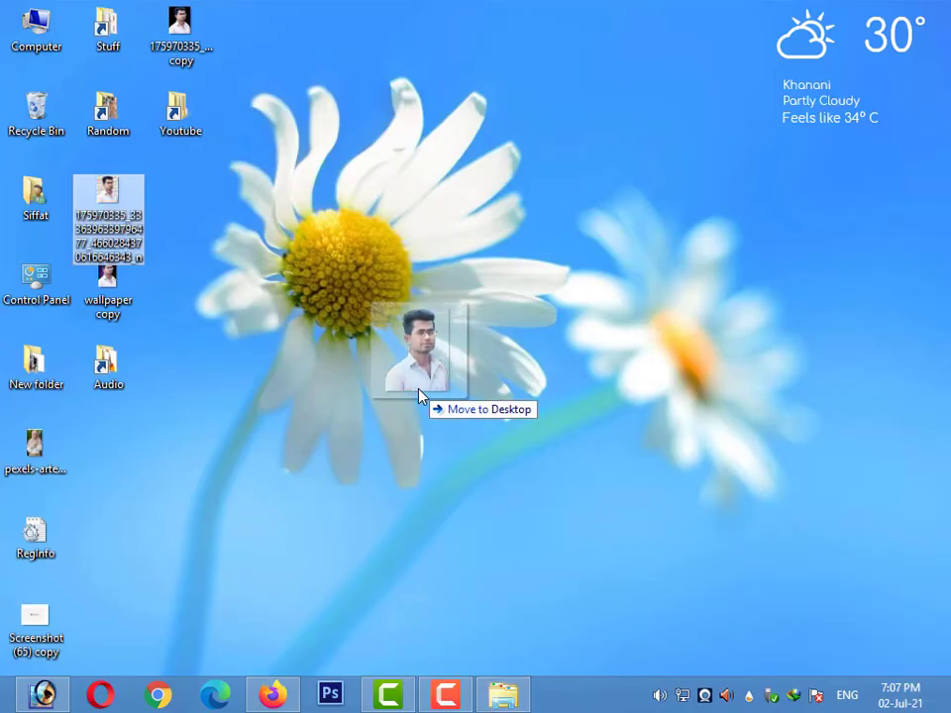
drag(544, 159, 414, 385)
double_click(414, 385)
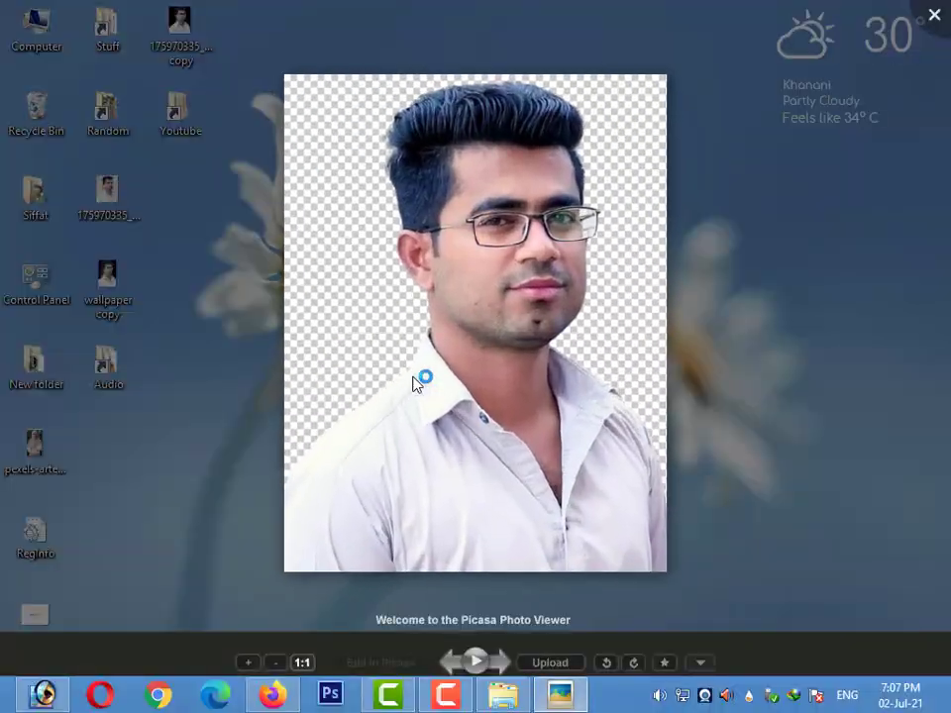
click(59, 677)
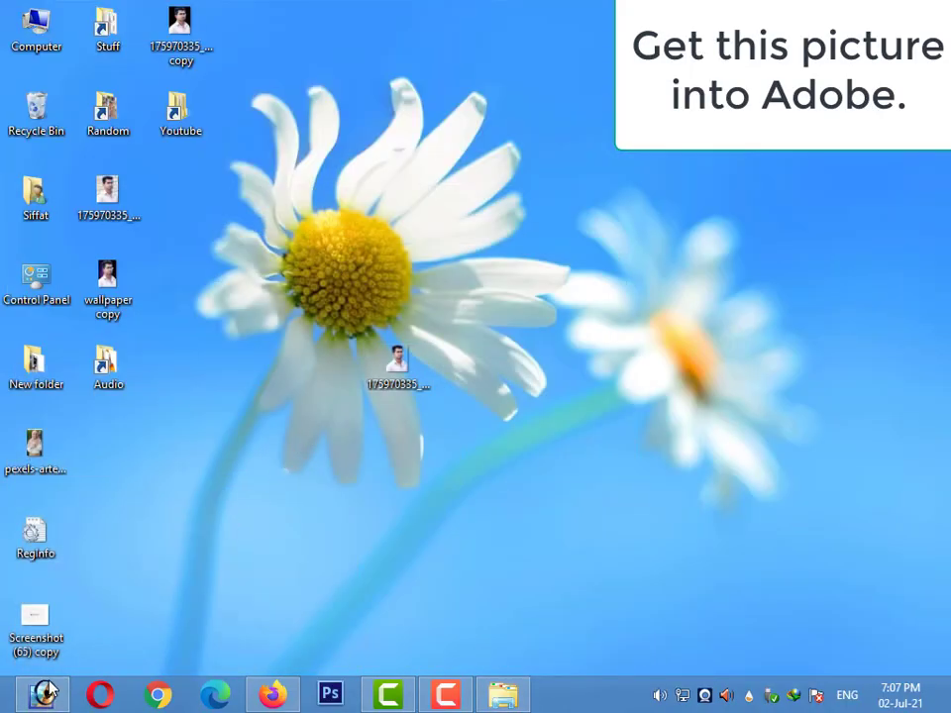
Open the desktop removebg cutout PNG (438 x 569) as a Photoshop document.
click(44, 693)
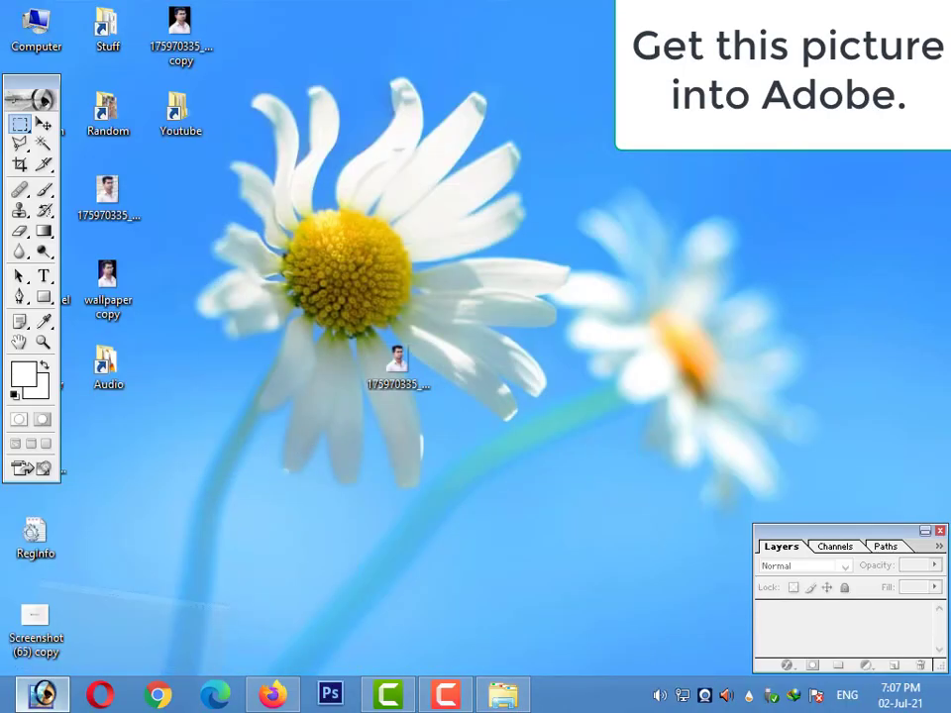
click(15, 30)
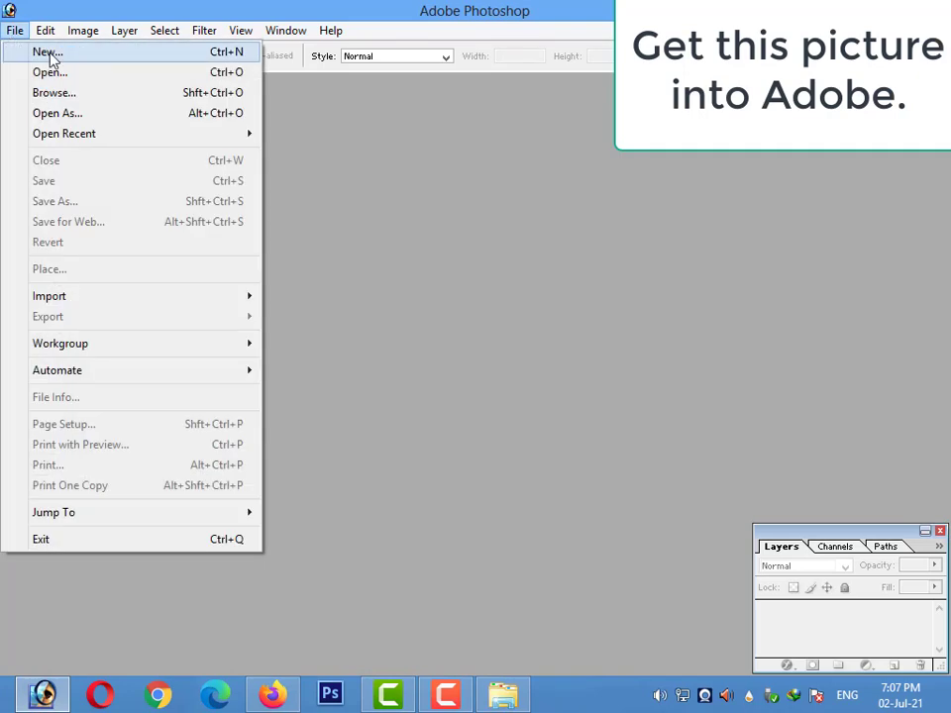
click(50, 55)
click(644, 259)
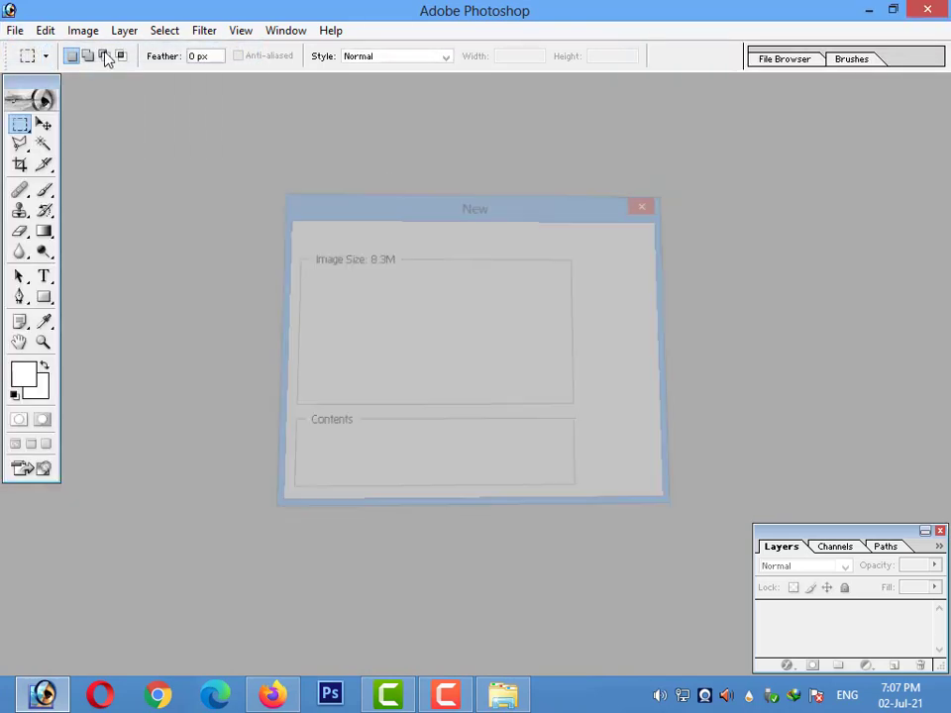
click(15, 30)
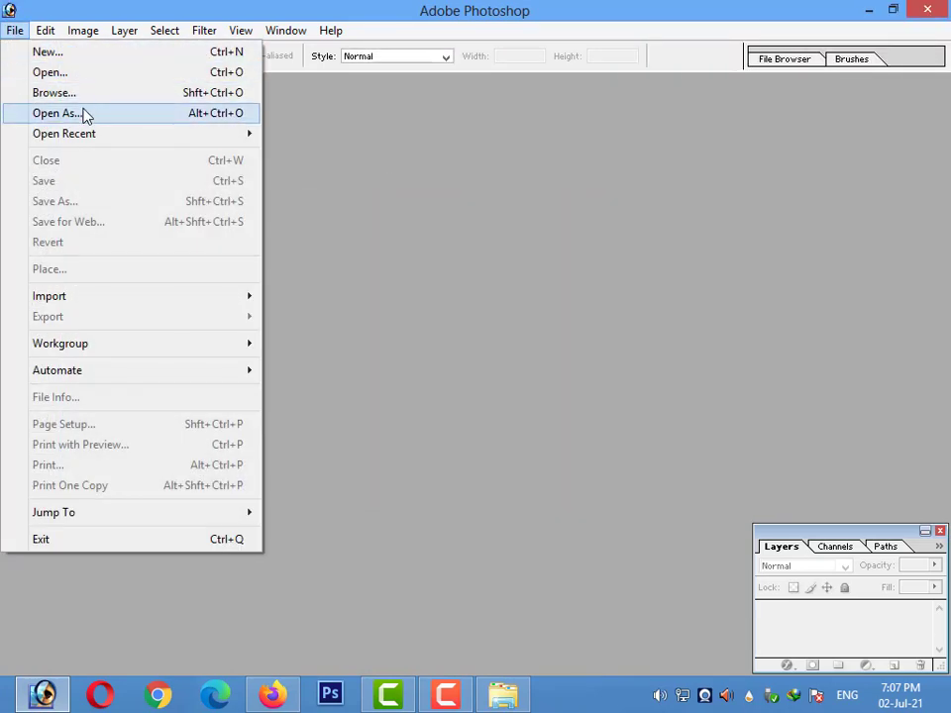
click(81, 75)
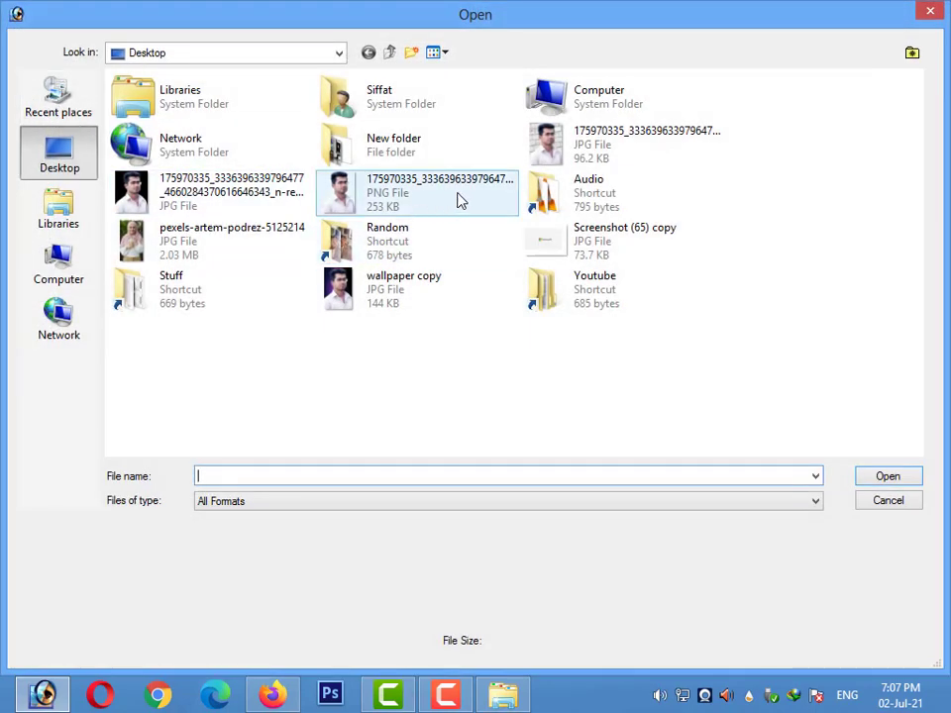
mouse_move(416, 192)
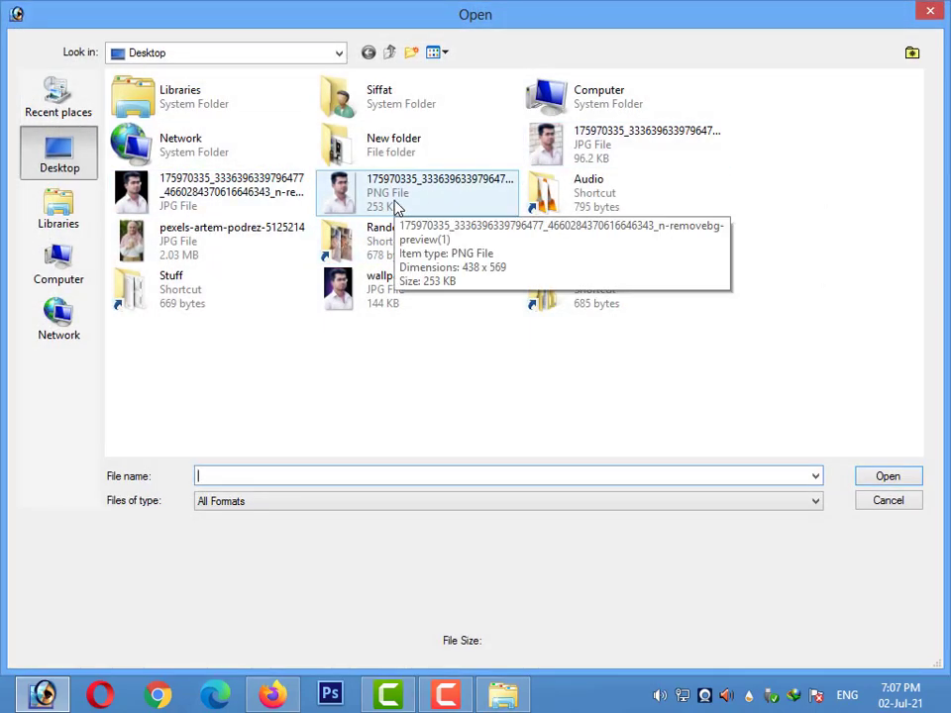
double_click(397, 206)
In Selective Color, lower Black for Reds and for Yellows, to −57%.
double_click(320, 96)
key(alt+i)
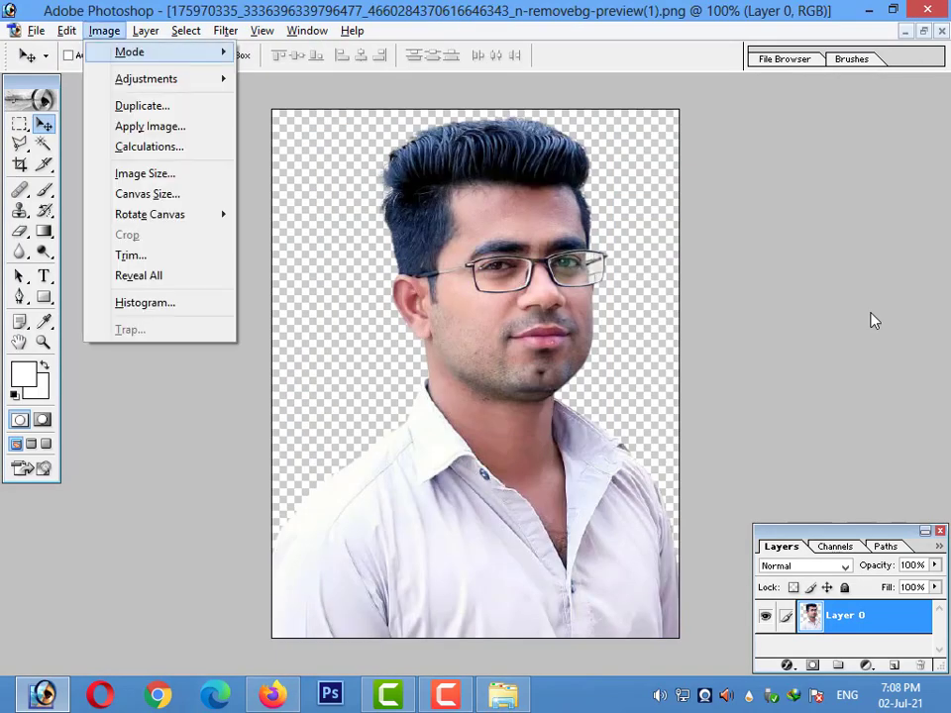
key(a)
key(s)
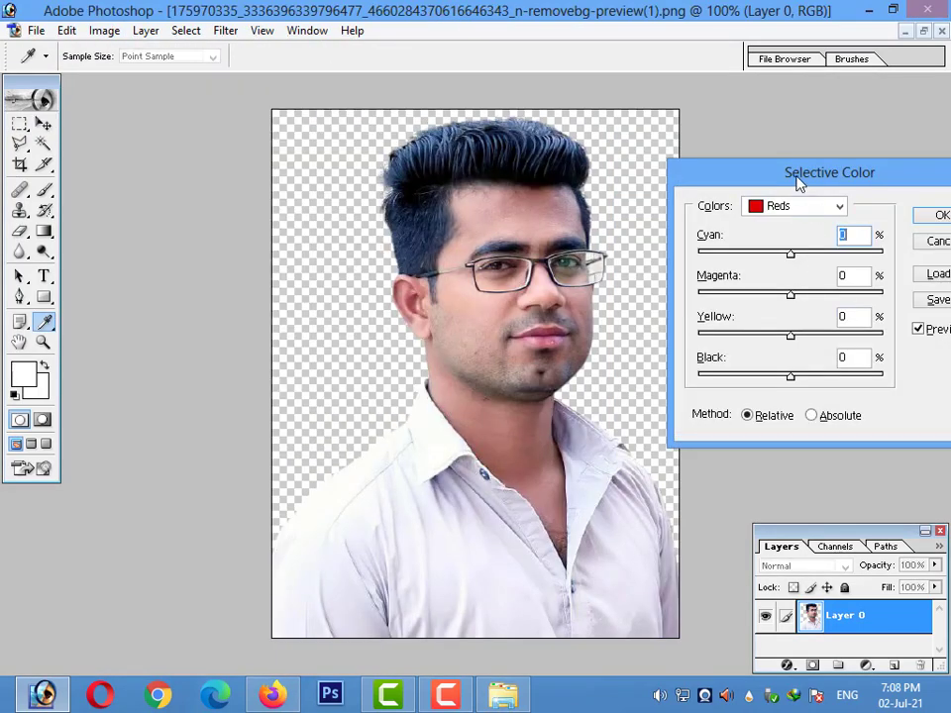
drag(739, 185, 725, 183)
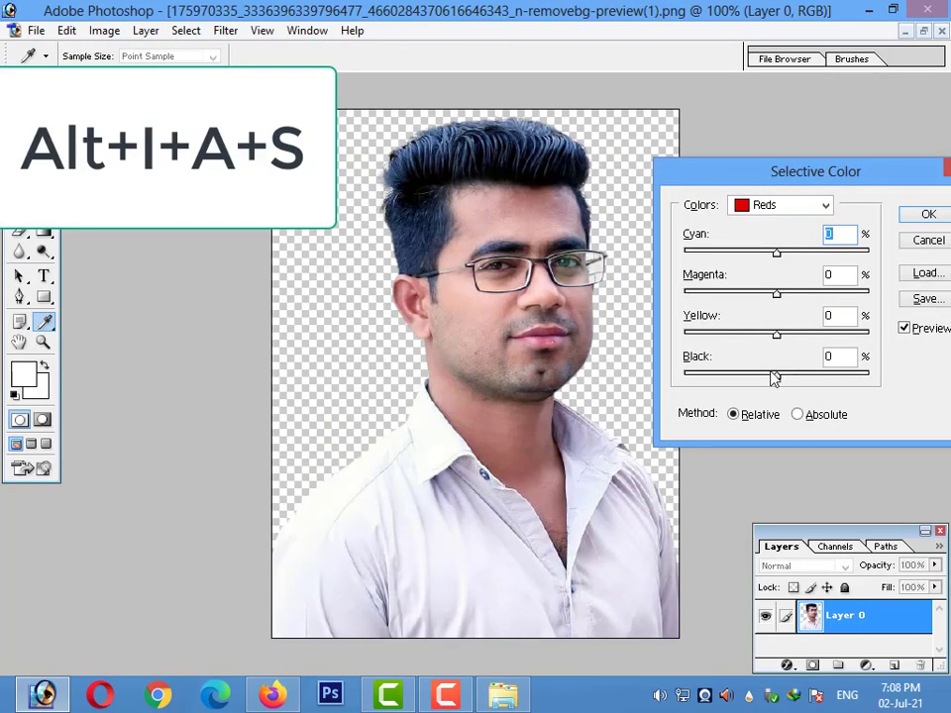
drag(763, 376, 756, 377)
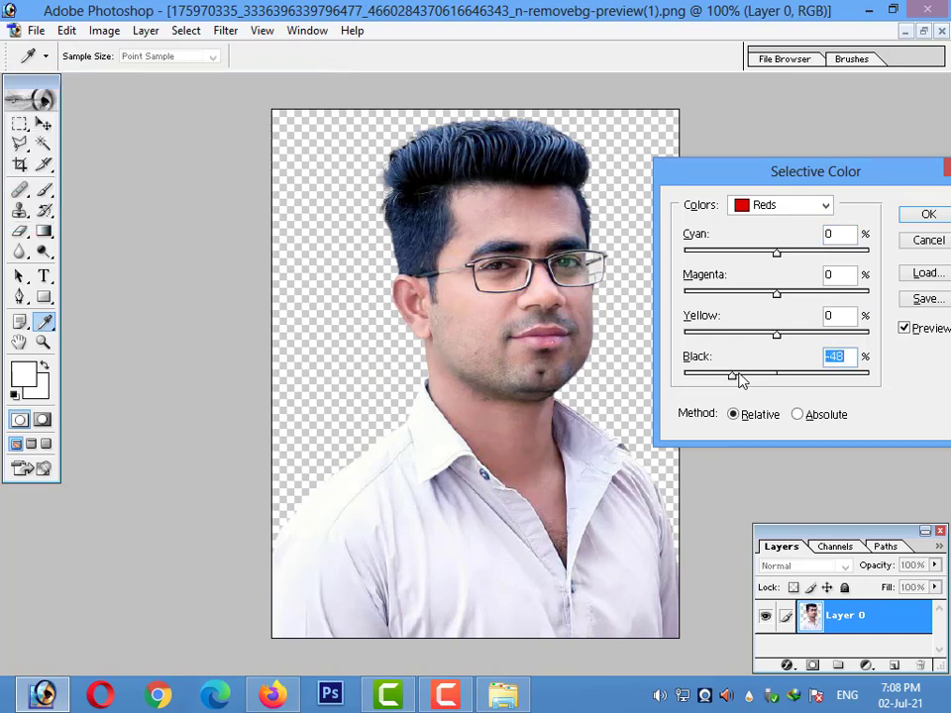
click(782, 206)
click(777, 233)
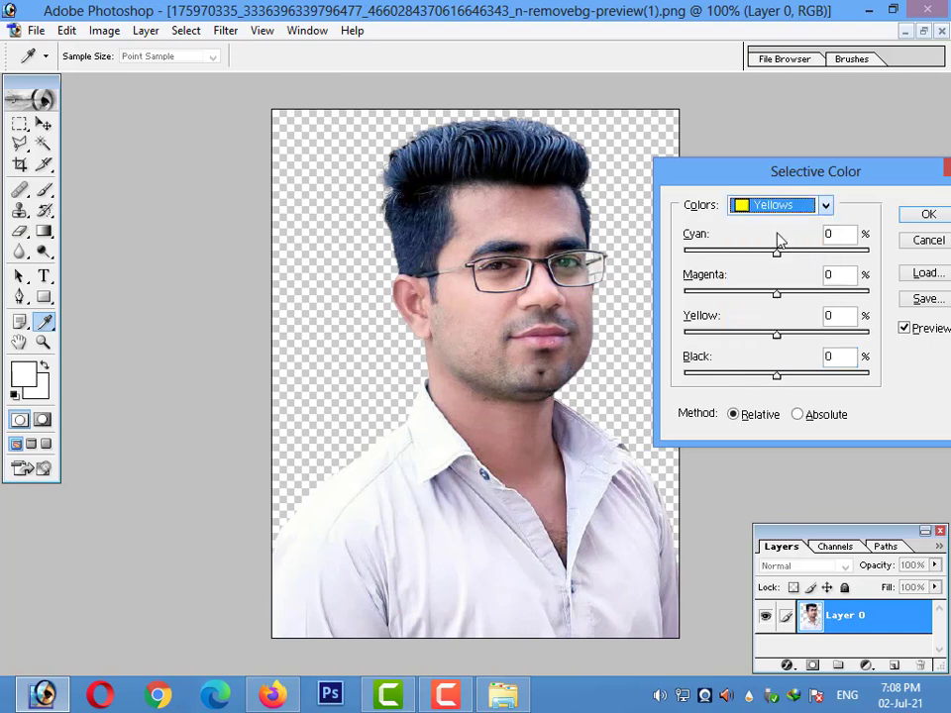
click(753, 377)
drag(743, 376, 695, 373)
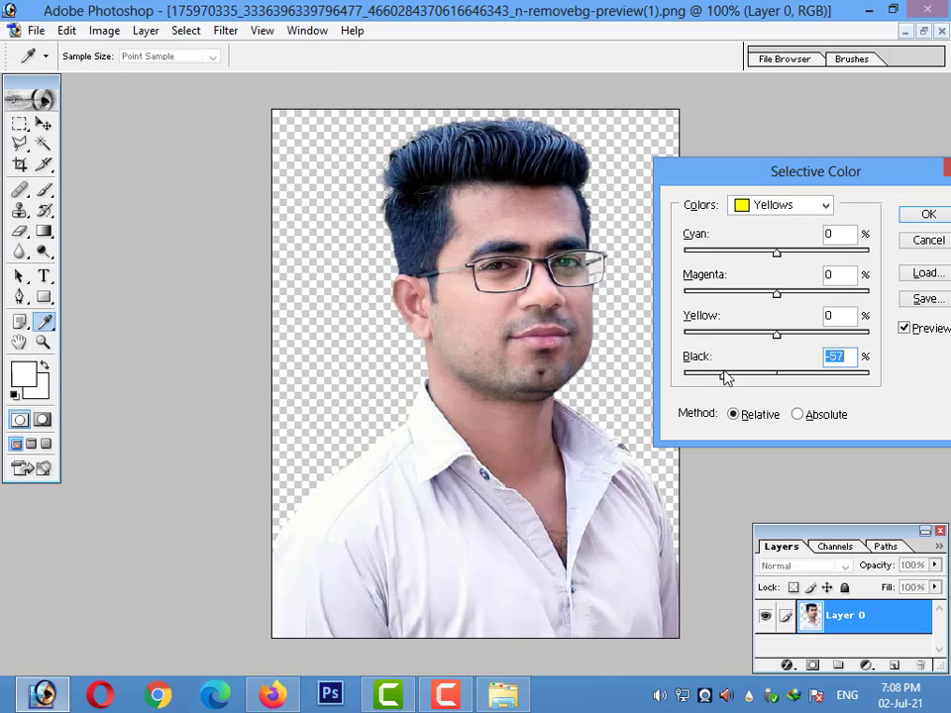
Raise Black for the Blacks range to +8% and apply the Selective Color correction.
click(804, 208)
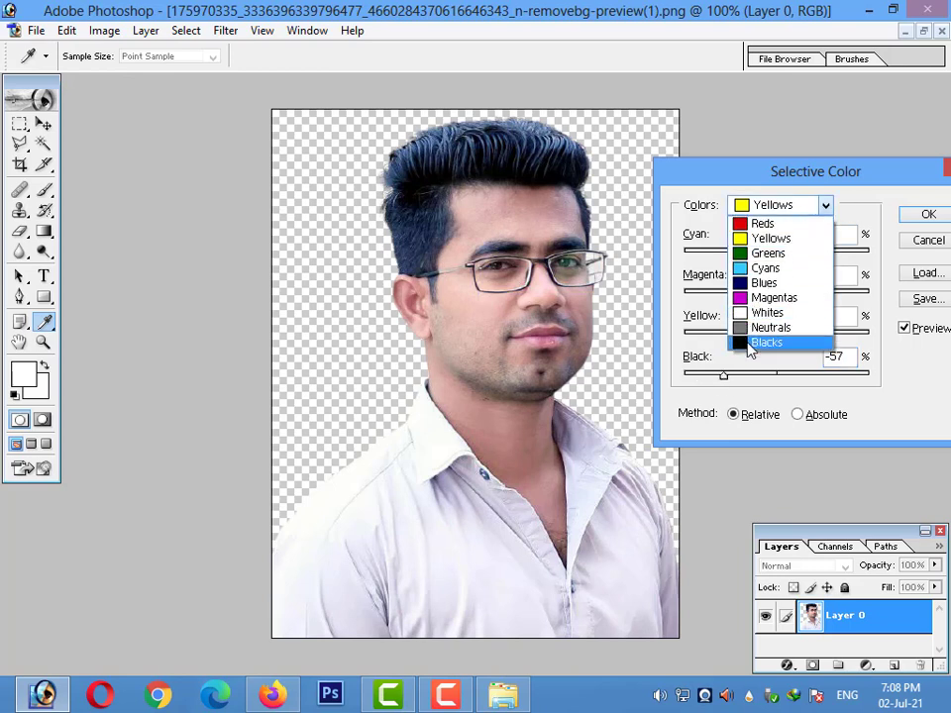
click(766, 342)
click(788, 376)
mouse_move(788, 375)
mouse_down()
mouse_move(801, 376)
mouse_move(784, 381)
mouse_up()
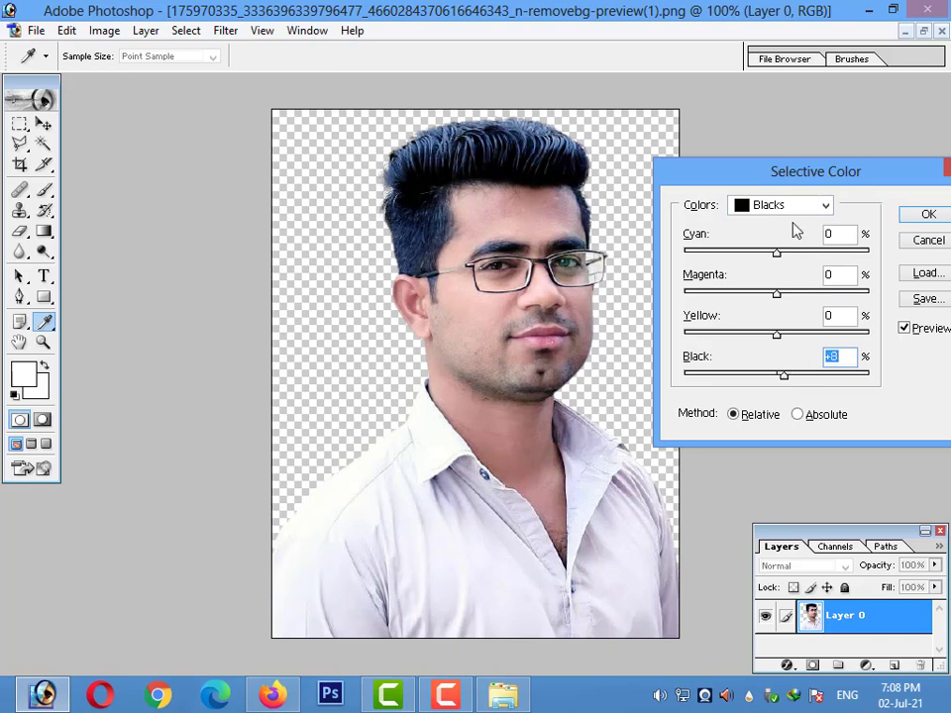
click(927, 216)
key(ctrl+b)
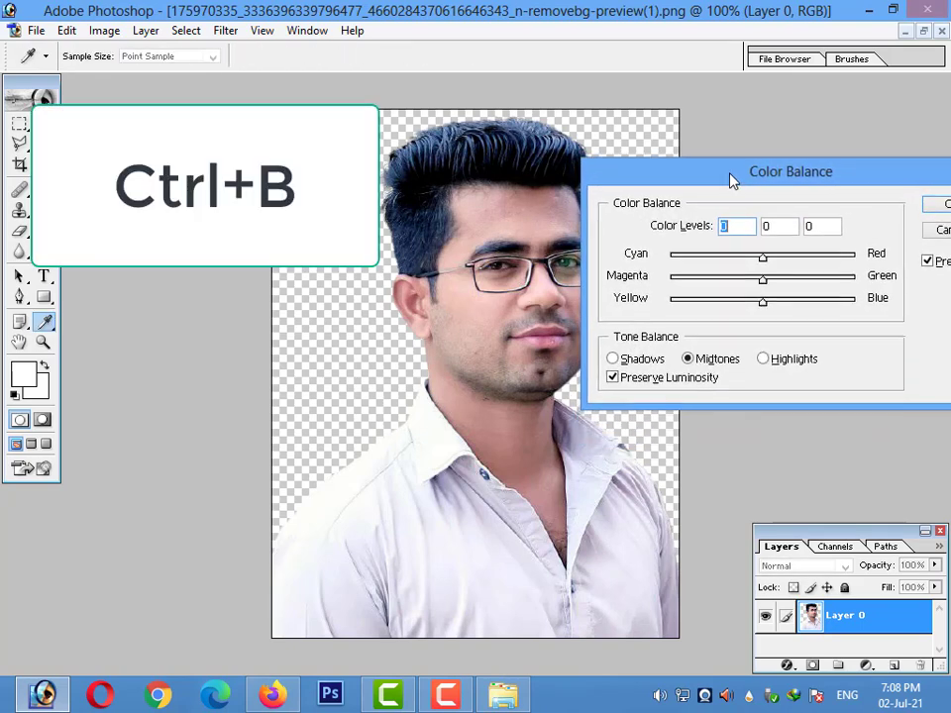
Set the midtone Color Balance to −10, +8, −33 and apply it.
mouse_move(733, 231)
mouse_down()
mouse_move(516, 152)
mouse_move(751, 149)
mouse_up()
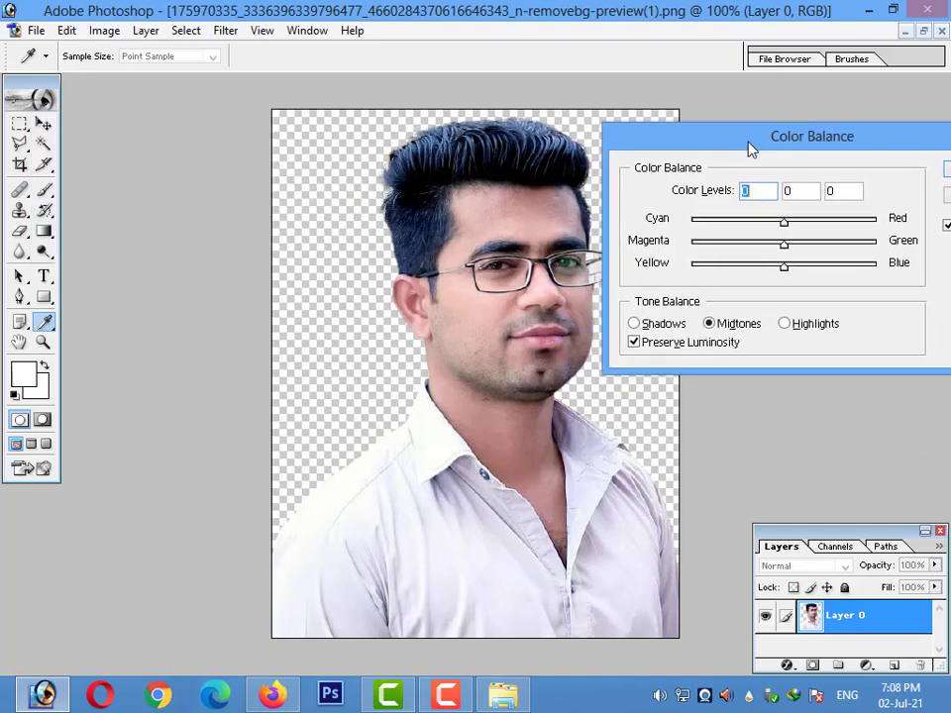
mouse_move(784, 267)
mouse_down()
mouse_move(731, 273)
mouse_move(781, 270)
mouse_move(746, 271)
mouse_move(794, 241)
mouse_up()
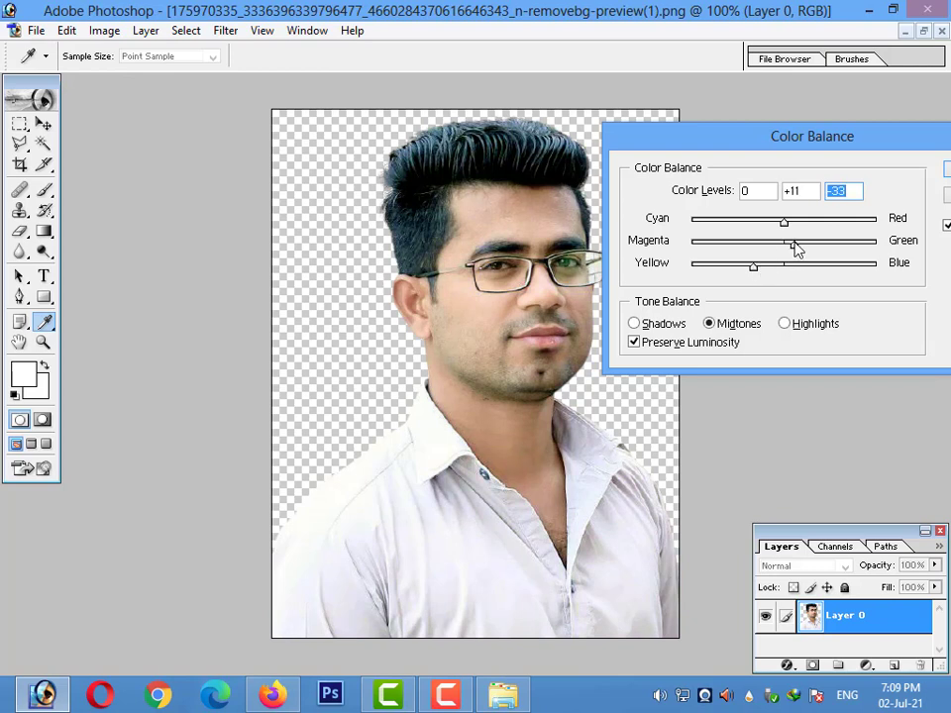
click(796, 242)
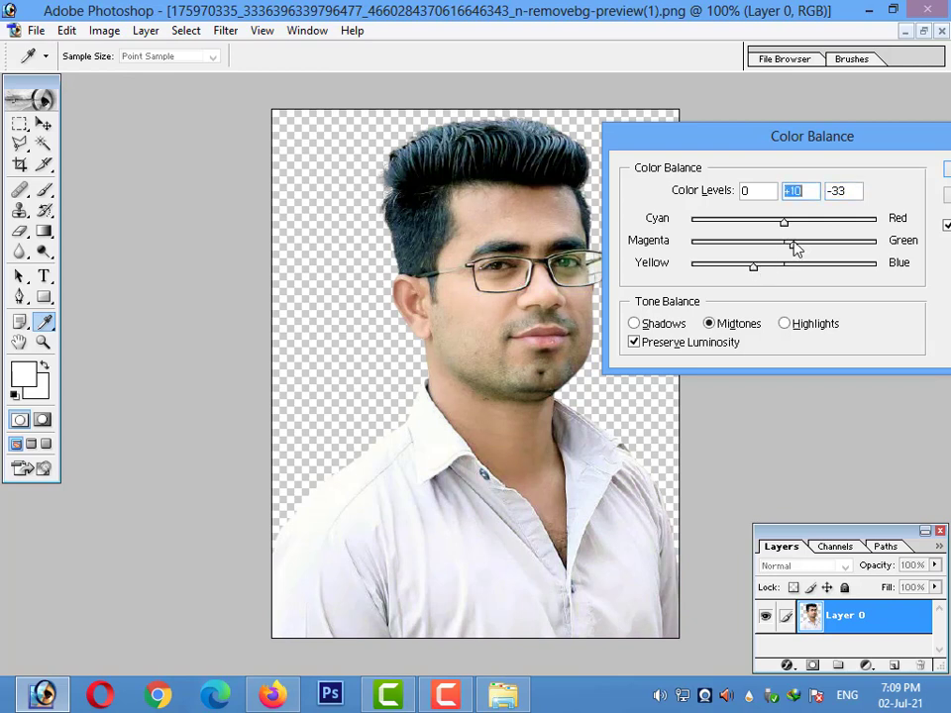
mouse_move(786, 223)
mouse_down()
mouse_move(799, 222)
mouse_move(703, 222)
mouse_move(746, 224)
mouse_up()
key(Return)
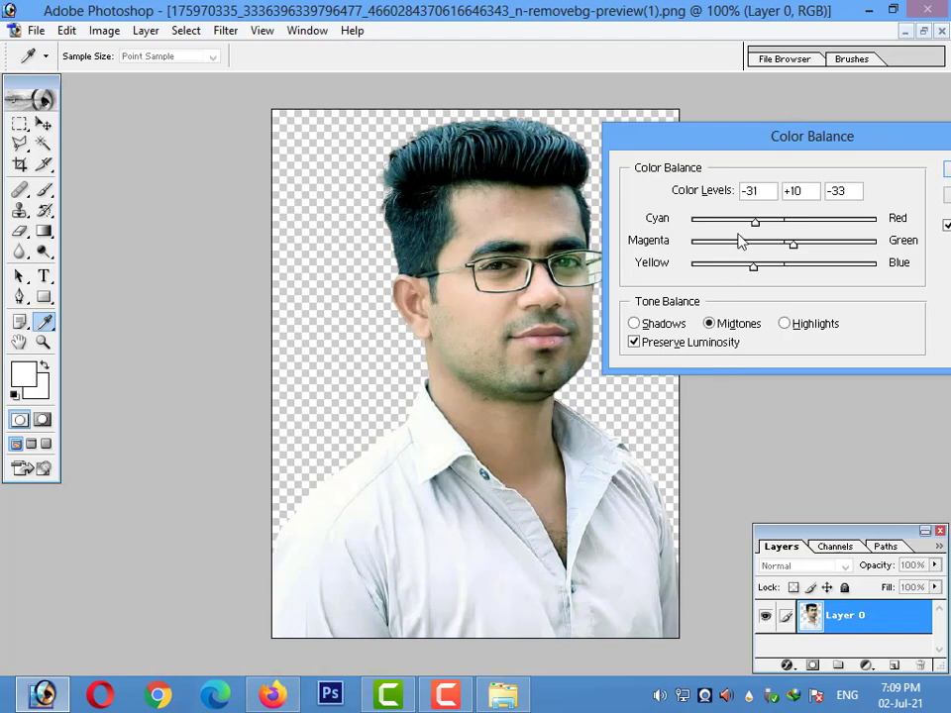
mouse_move(764, 226)
mouse_down()
mouse_move(706, 254)
mouse_move(814, 255)
mouse_up()
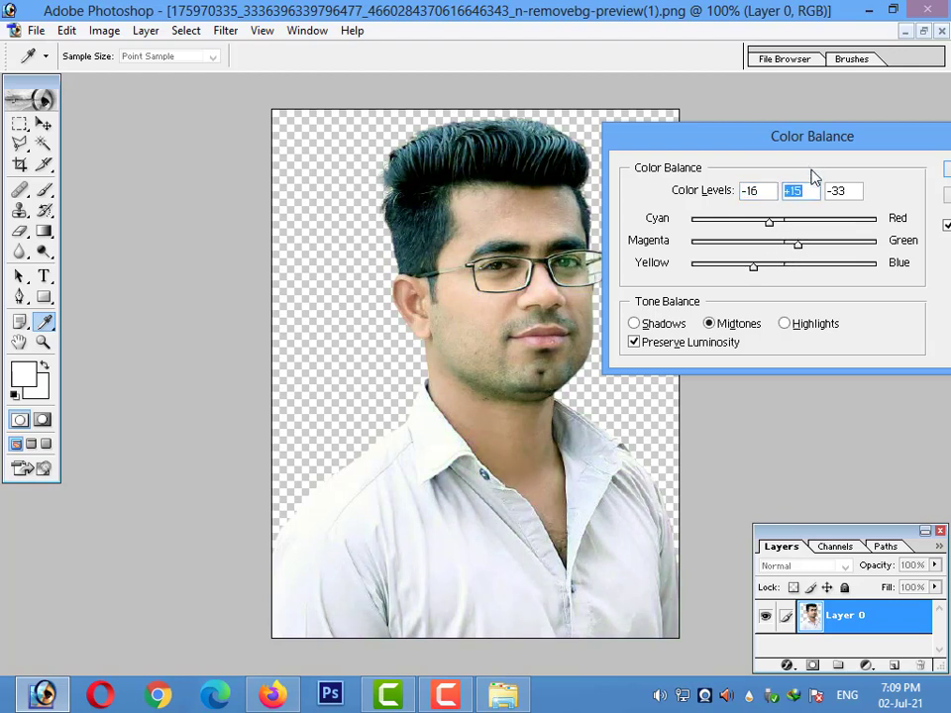
mouse_move(778, 227)
mouse_down()
mouse_move(717, 222)
mouse_move(784, 225)
mouse_up()
click(947, 172)
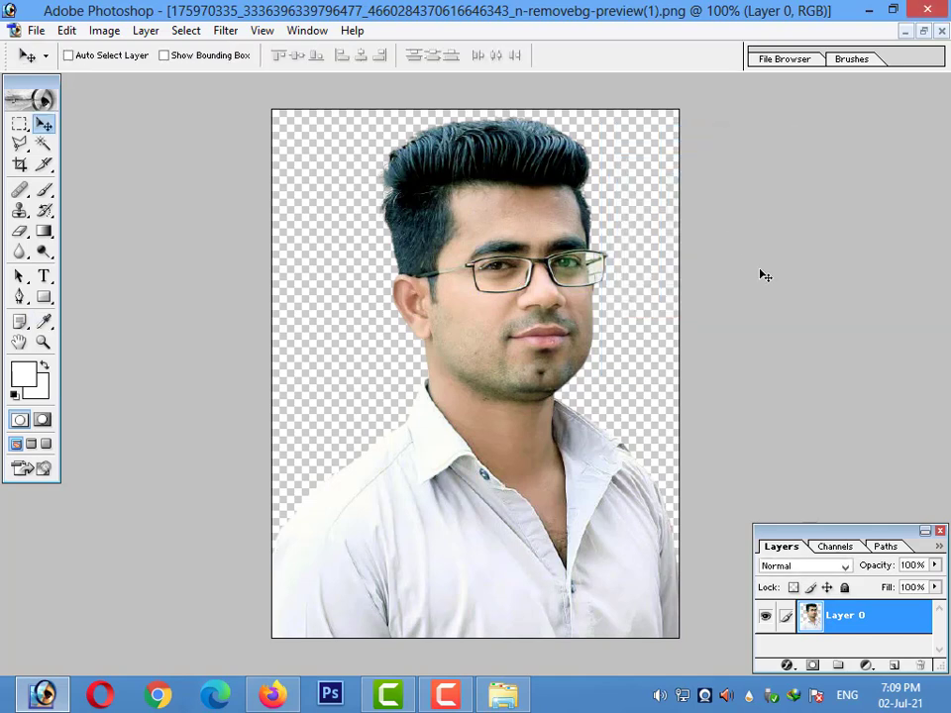
Make a first-pass saturation change to the portrait in Hue/Saturation.
key(ctrl+u)
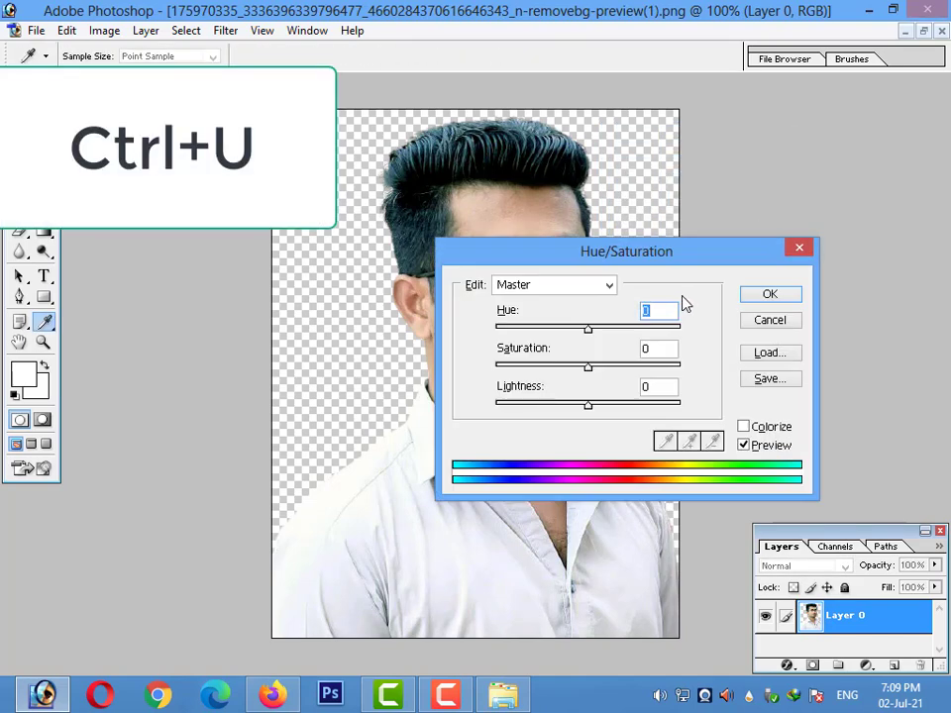
mouse_move(598, 266)
mouse_down()
mouse_move(738, 188)
mouse_move(779, 150)
mouse_up()
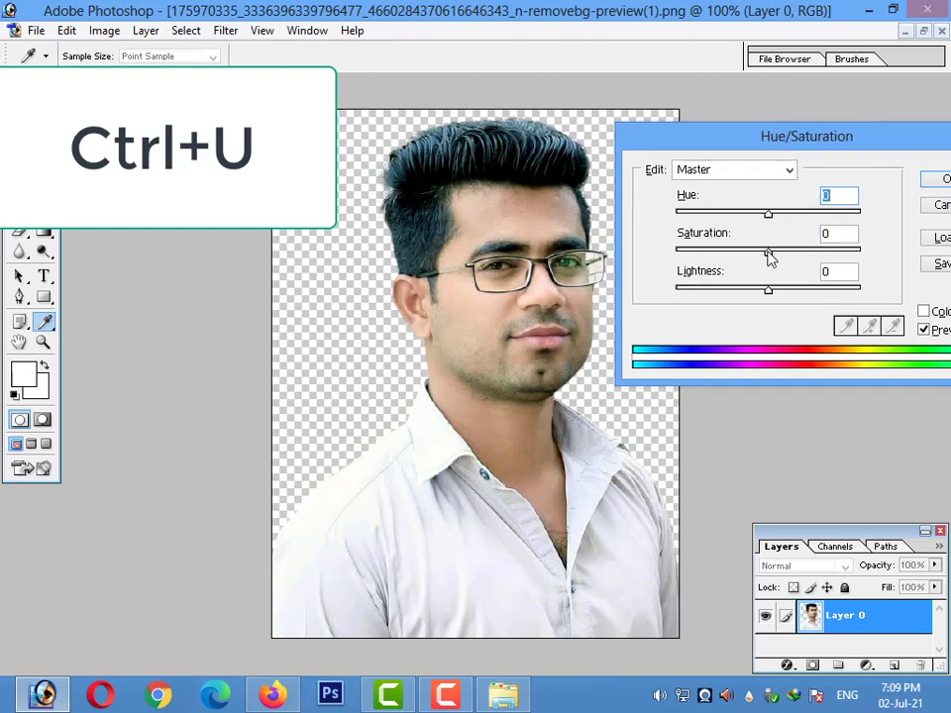
mouse_move(769, 252)
mouse_down()
mouse_move(801, 256)
mouse_move(680, 252)
mouse_move(724, 257)
mouse_move(699, 255)
mouse_up()
key(Return)
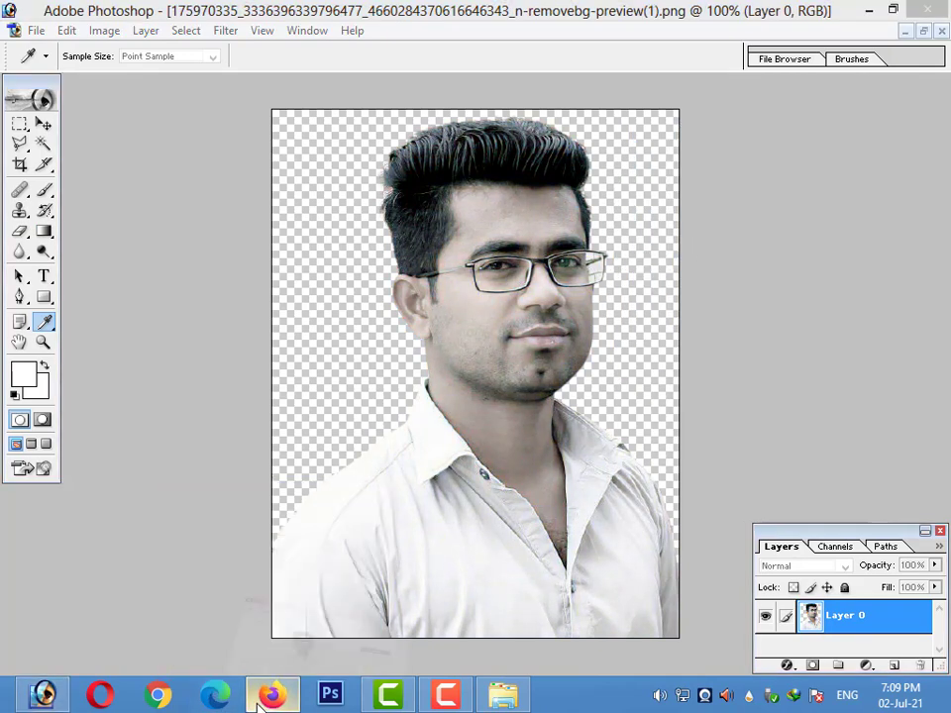
click(43, 693)
click(42, 694)
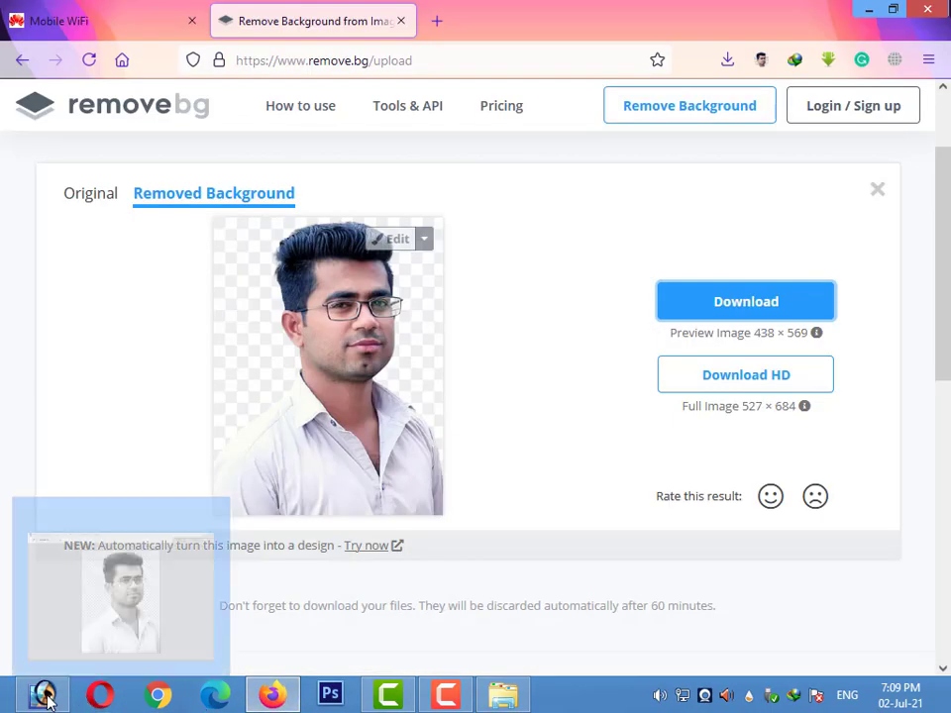
click(42, 693)
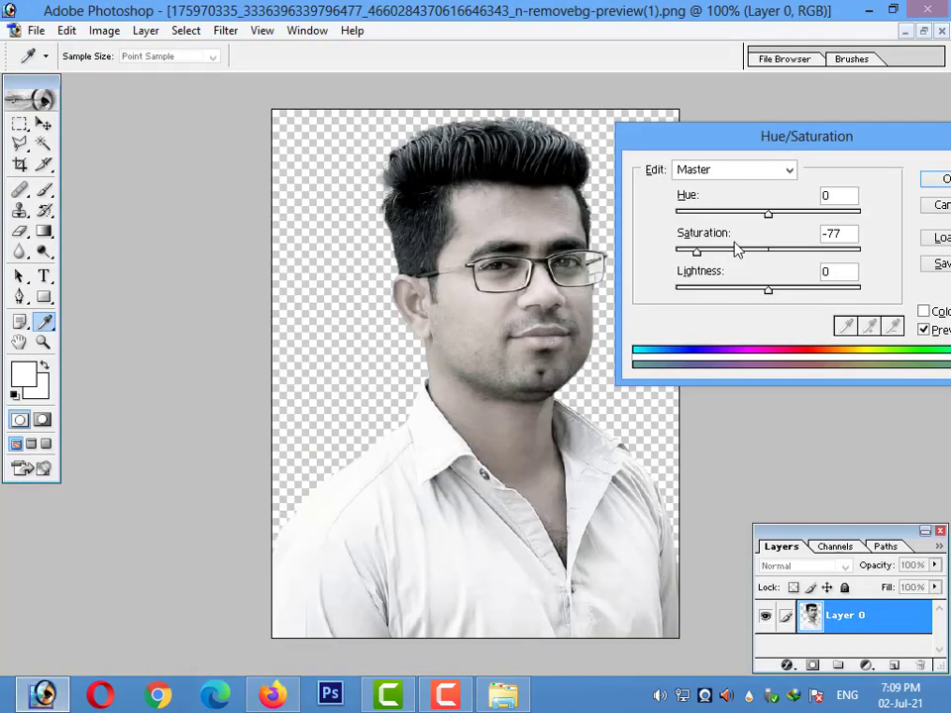
mouse_move(701, 255)
mouse_down()
mouse_move(802, 253)
mouse_move(746, 259)
mouse_move(757, 263)
mouse_up()
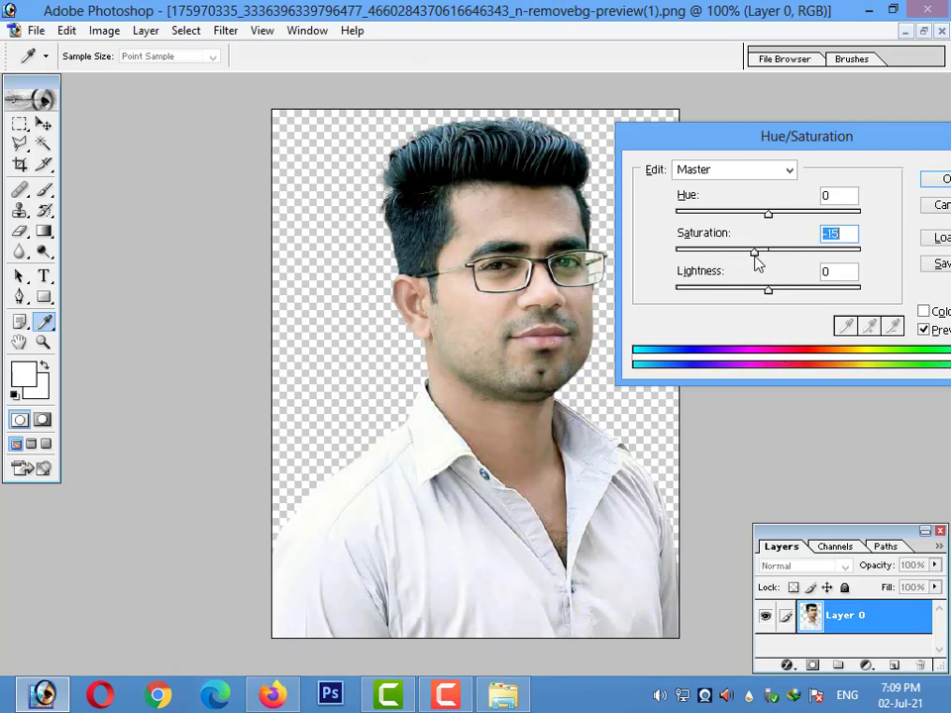
key(Return)
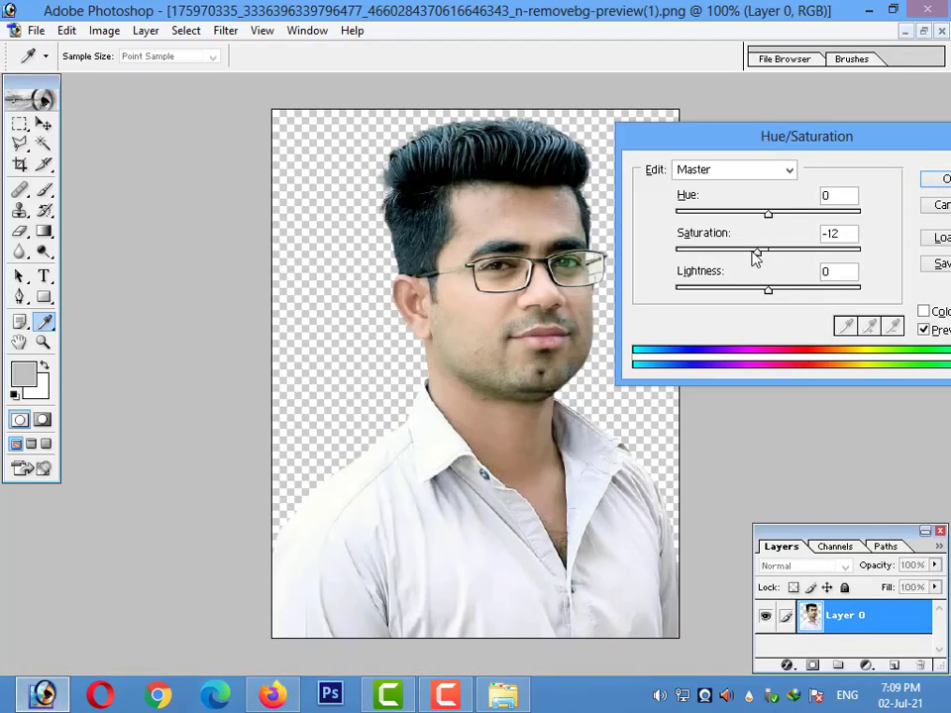
Settle Hue/Saturation at Saturation +6 with a slight Lightness boost and apply.
drag(756, 256, 761, 253)
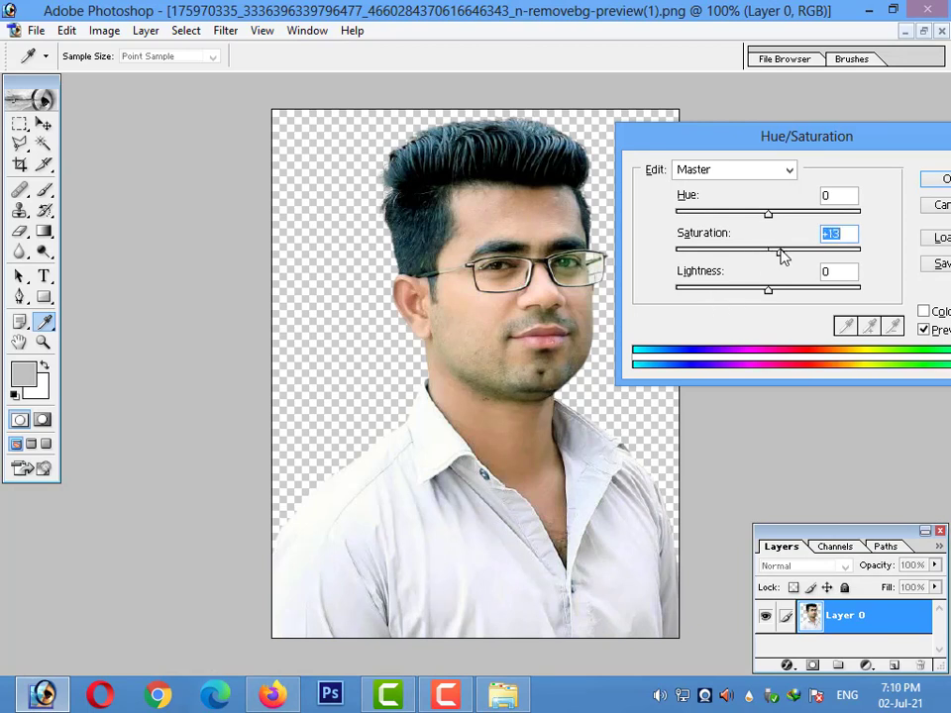
drag(780, 256, 777, 254)
mouse_move(770, 295)
mouse_down()
mouse_move(747, 299)
mouse_move(800, 294)
mouse_move(784, 297)
mouse_up()
key(Return)
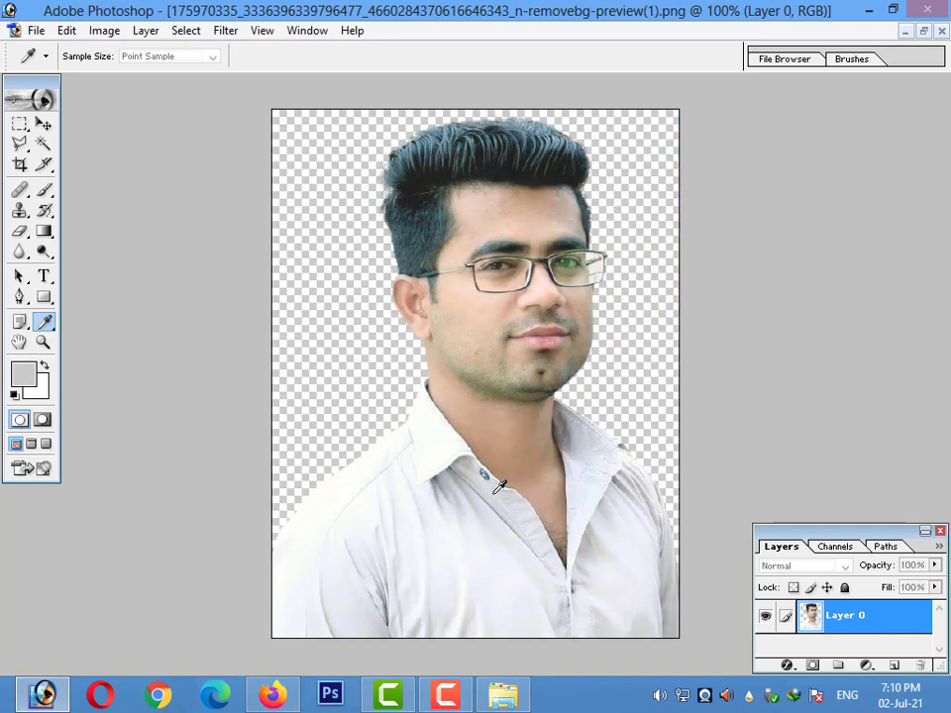
key(ctrl+u)
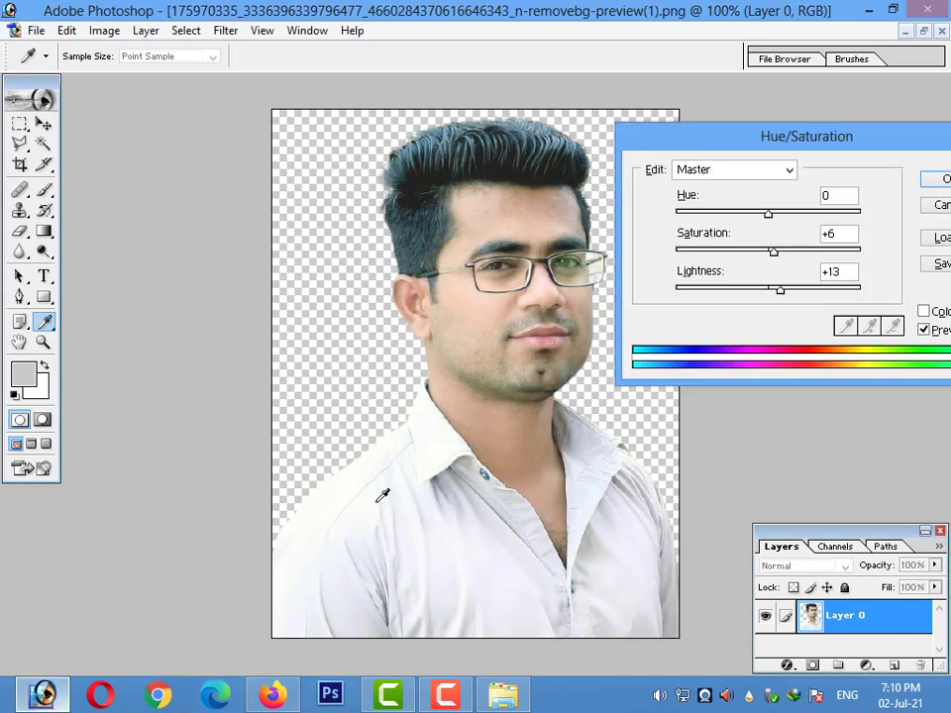
mouse_move(781, 295)
mouse_down()
mouse_move(763, 295)
mouse_move(773, 294)
mouse_up()
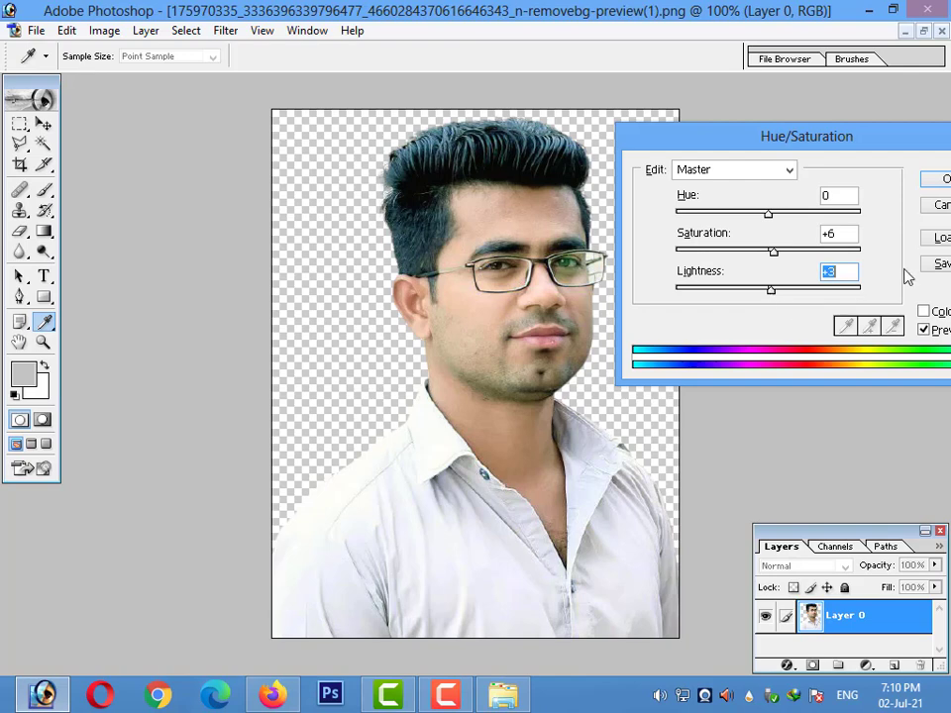
click(933, 181)
key(v)
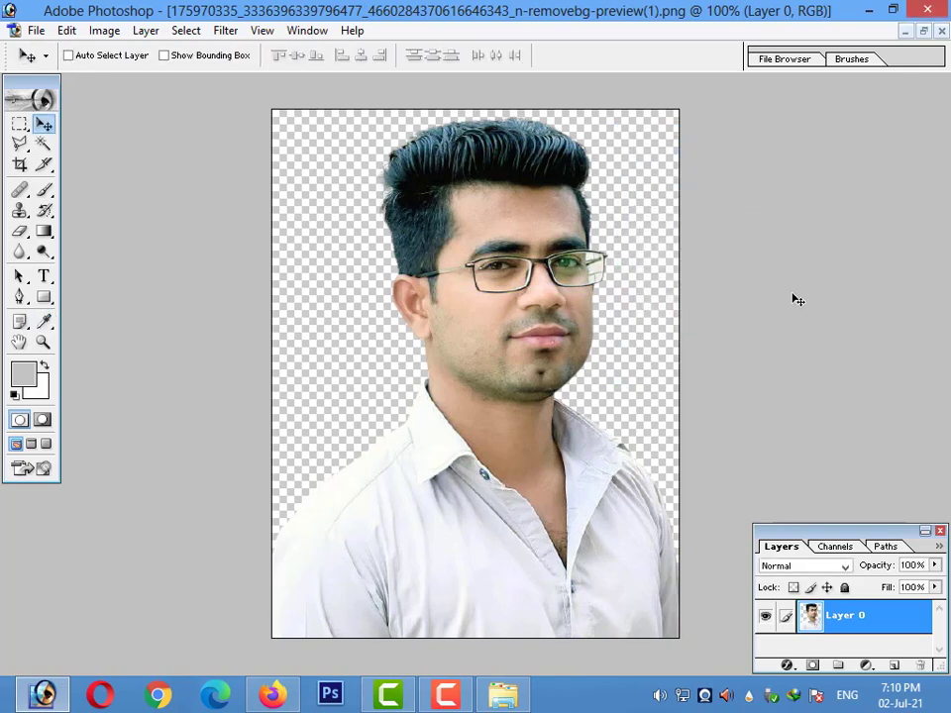
Give the portrait a first small brightness lift in Brightness/Contrast.
key(alt+i)
key(a)
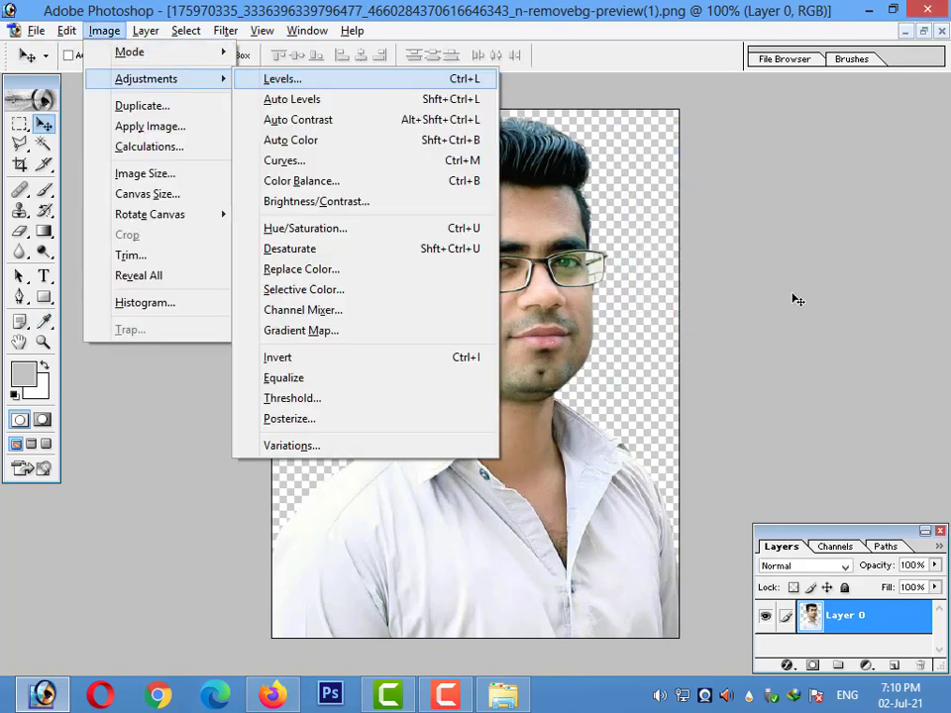
key(c)
drag(790, 238, 847, 175)
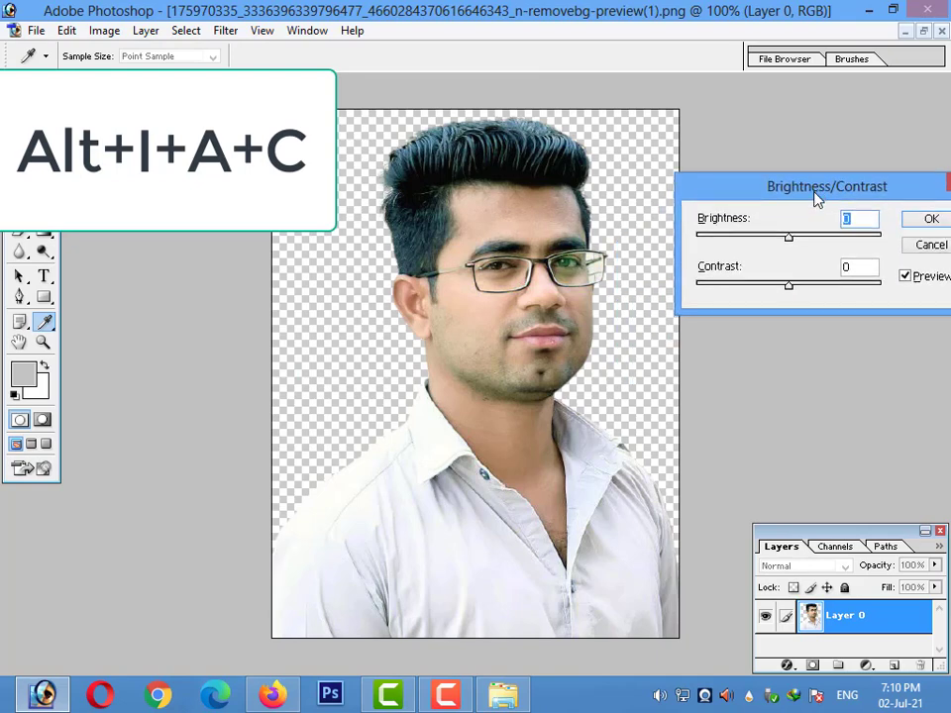
mouse_move(797, 243)
mouse_down()
mouse_move(783, 241)
mouse_move(802, 237)
mouse_up()
key(Return)
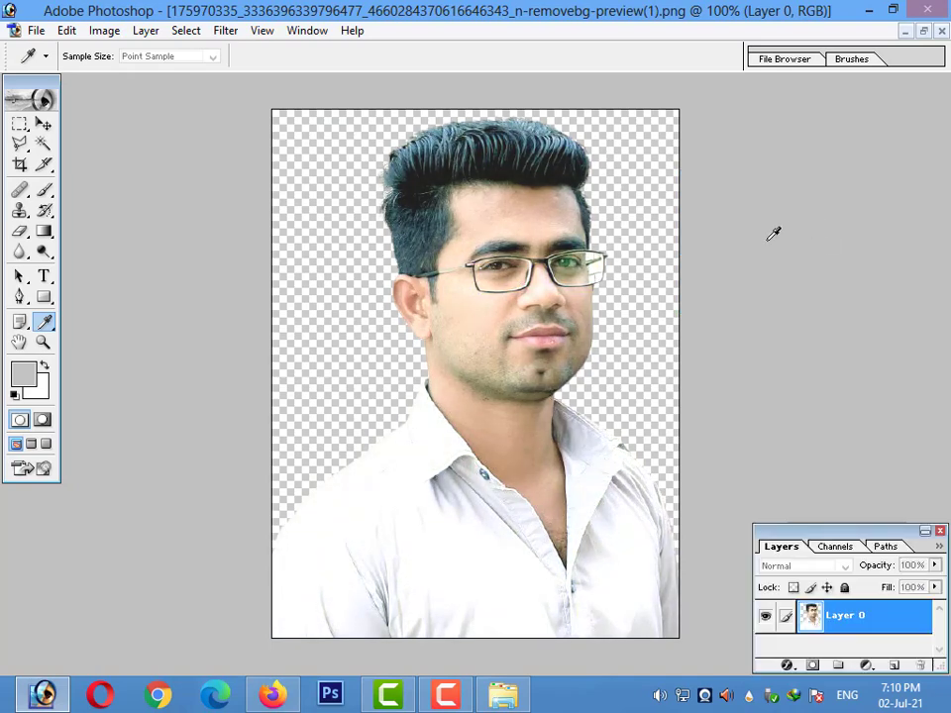
click(383, 374)
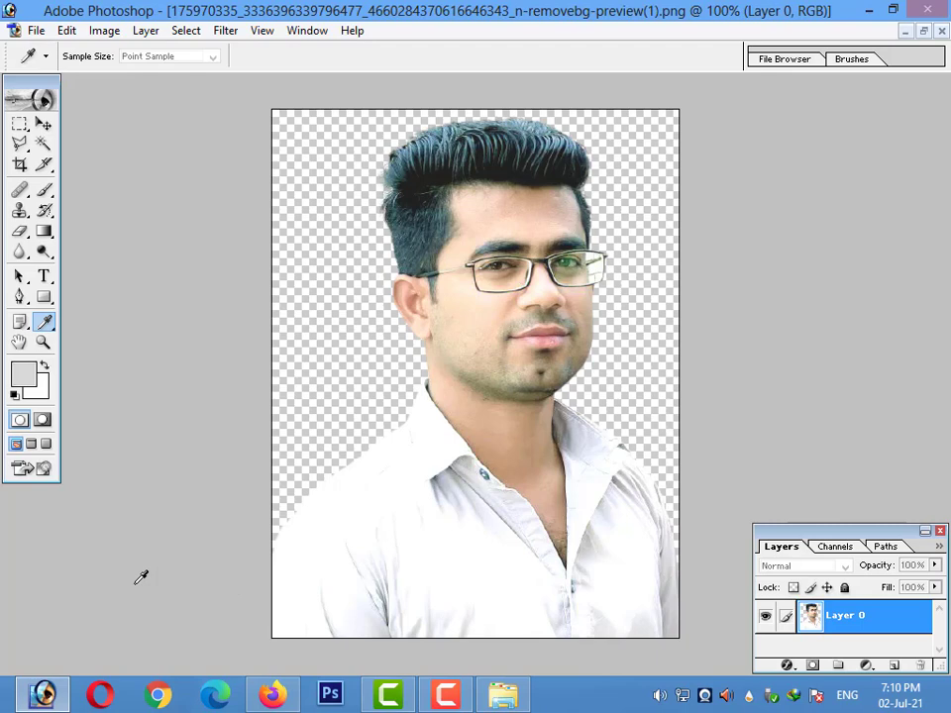
Settle on Brightness +6 and Contrast +5 and apply.
key(alt+Tab)
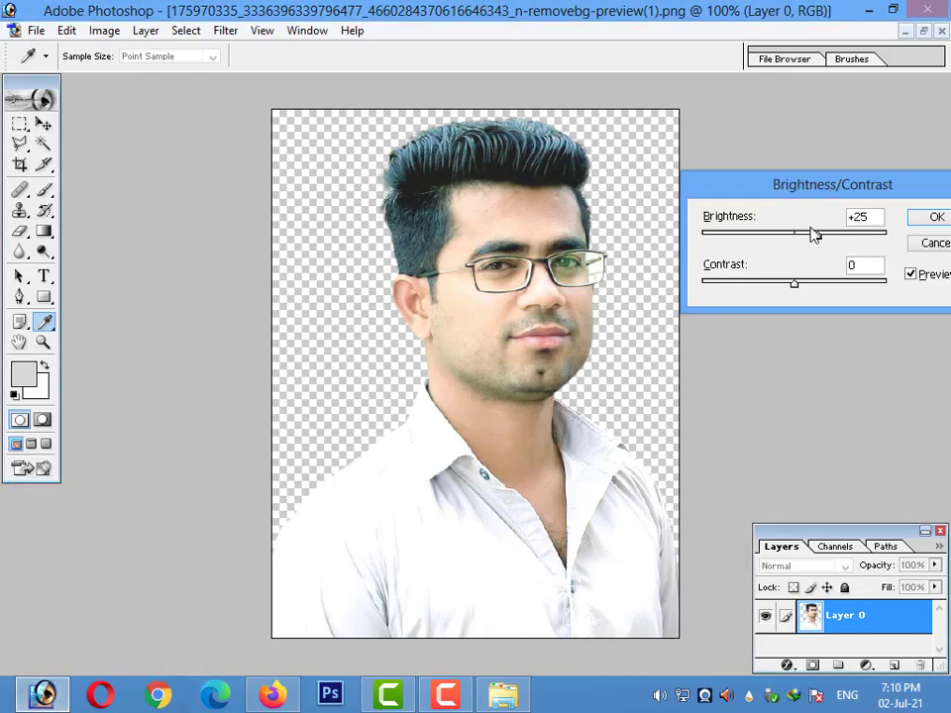
click(805, 235)
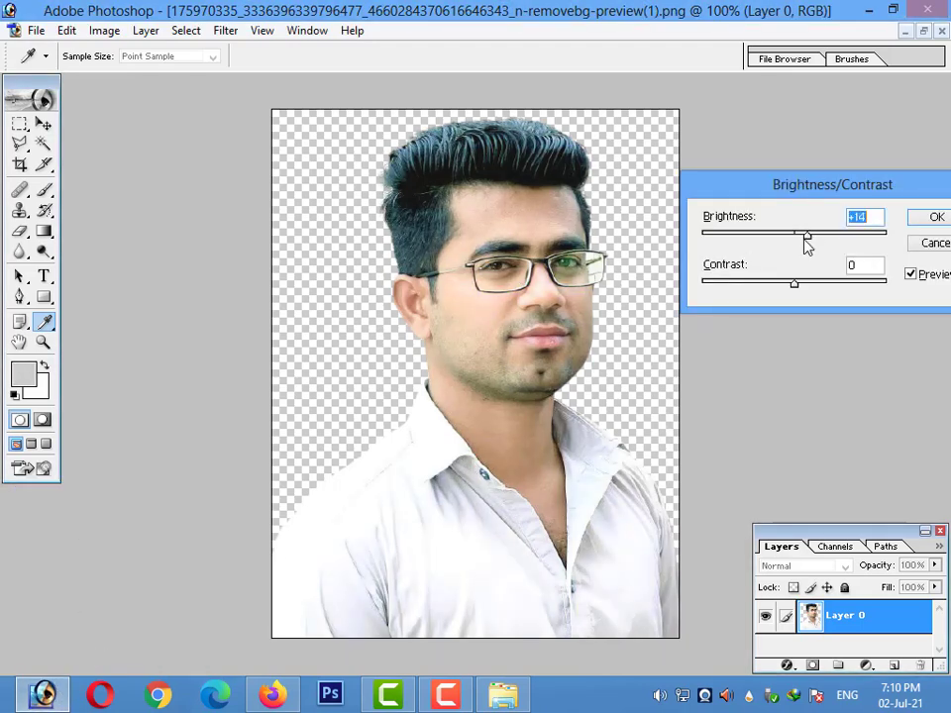
drag(796, 287, 812, 288)
drag(807, 287, 801, 284)
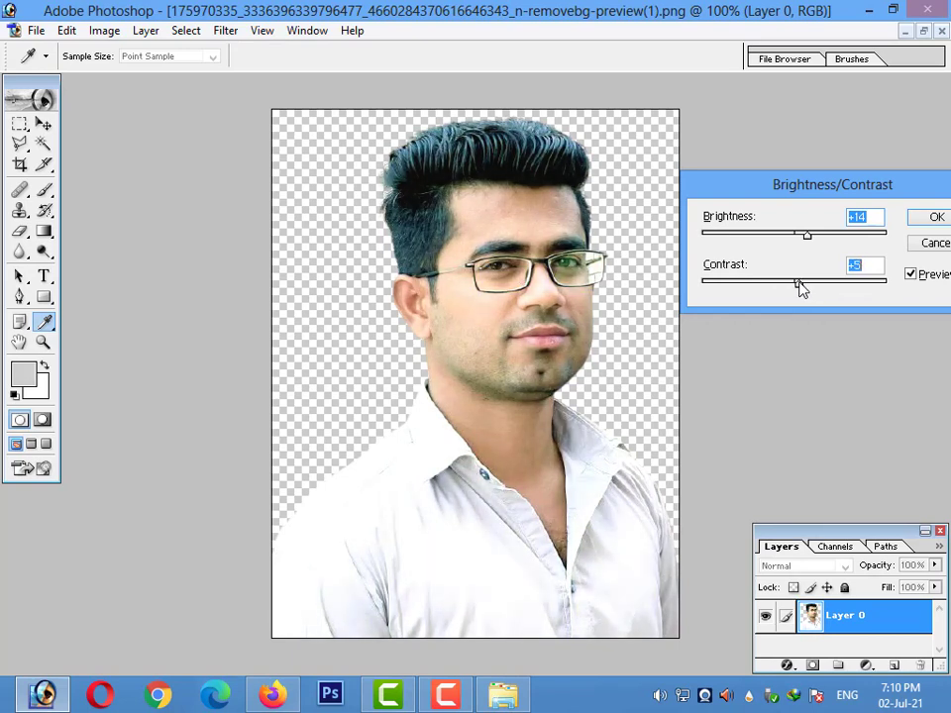
drag(804, 235, 799, 235)
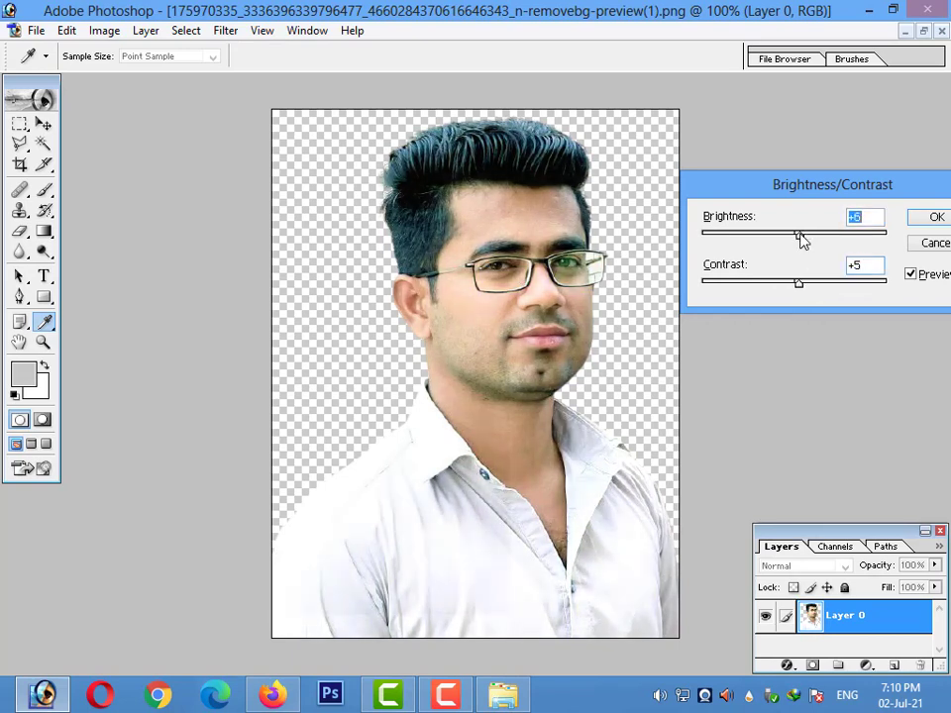
click(931, 217)
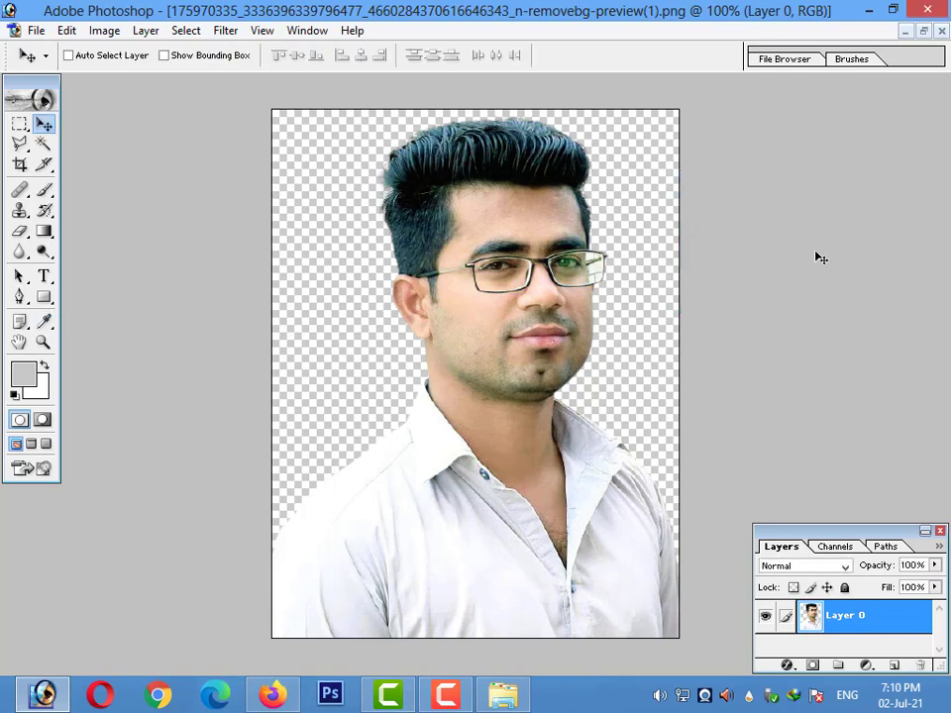
Apply Levels with the input midtones set to 1.04.
key(ctrl+l)
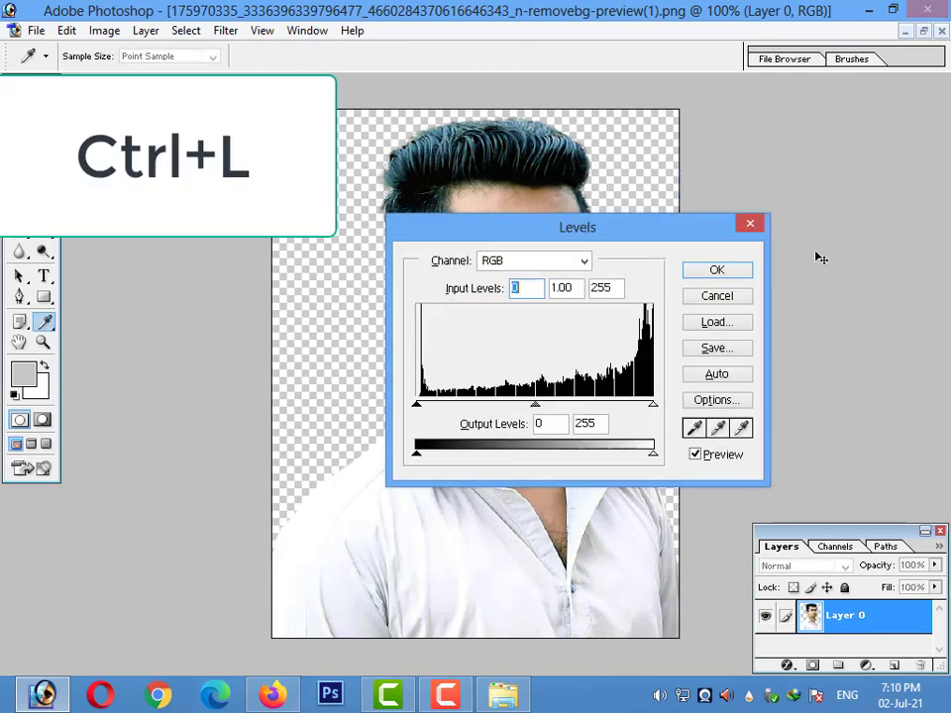
drag(687, 243, 940, 159)
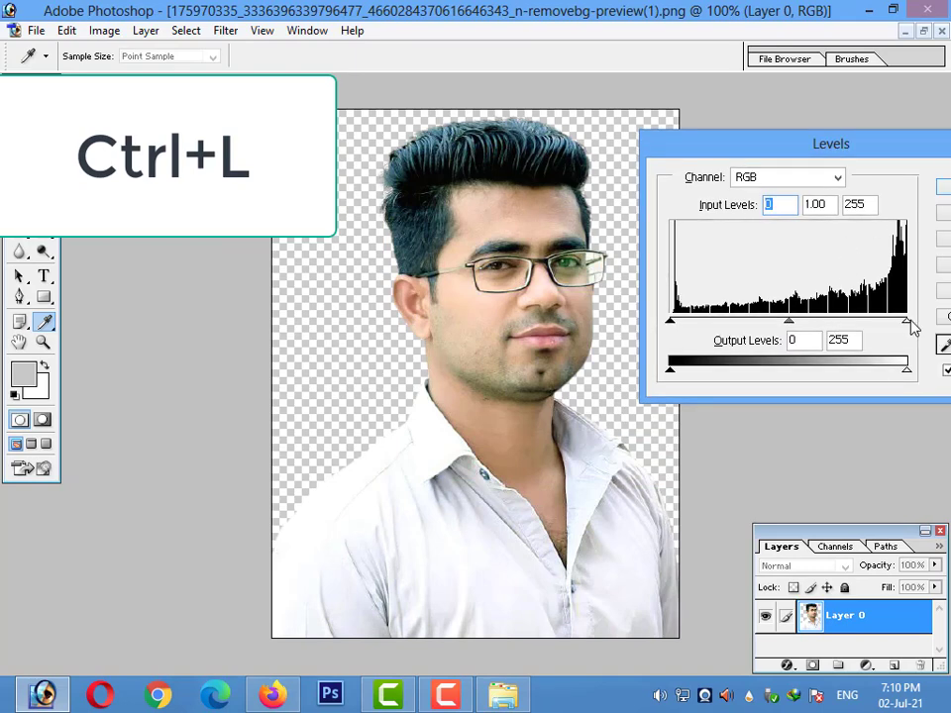
drag(904, 324, 906, 321)
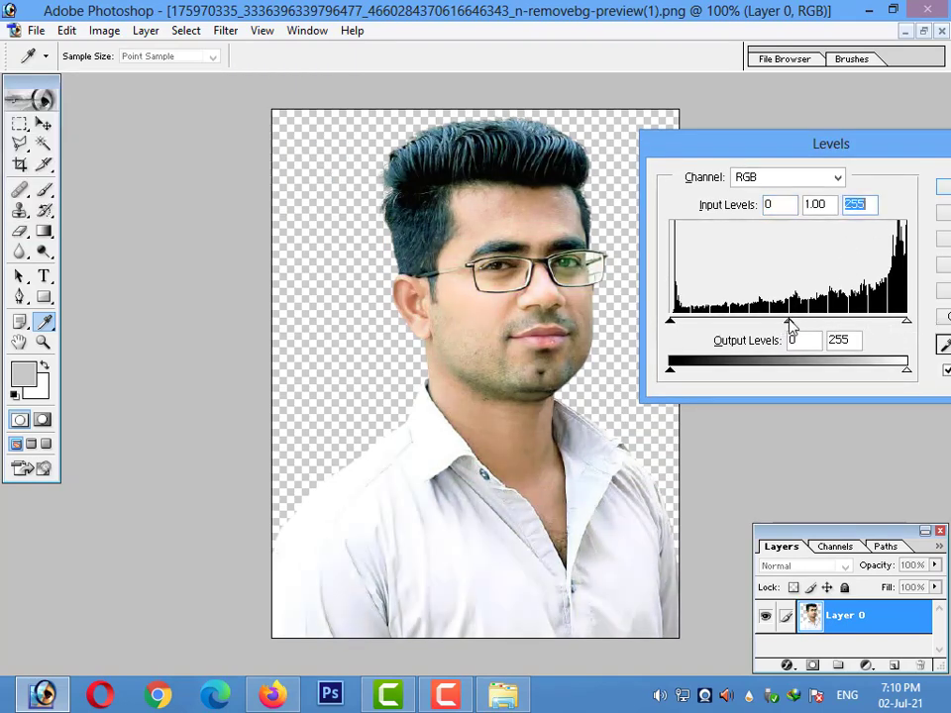
mouse_move(796, 327)
mouse_down()
mouse_move(807, 323)
mouse_move(775, 323)
mouse_move(798, 319)
mouse_move(785, 323)
mouse_up()
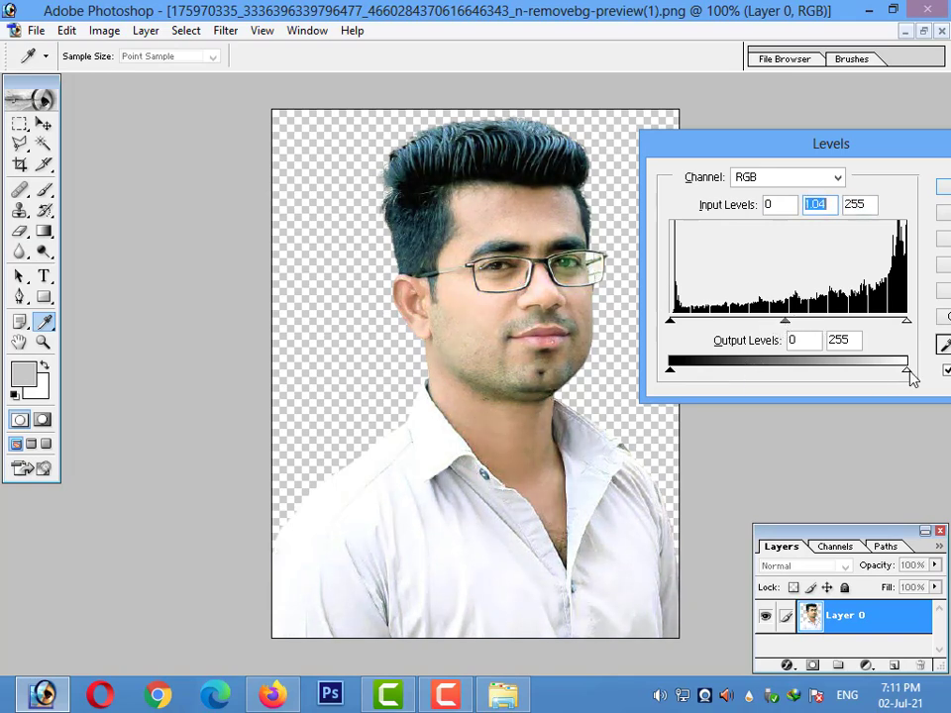
mouse_move(908, 370)
mouse_down()
mouse_move(823, 372)
mouse_move(909, 372)
mouse_up()
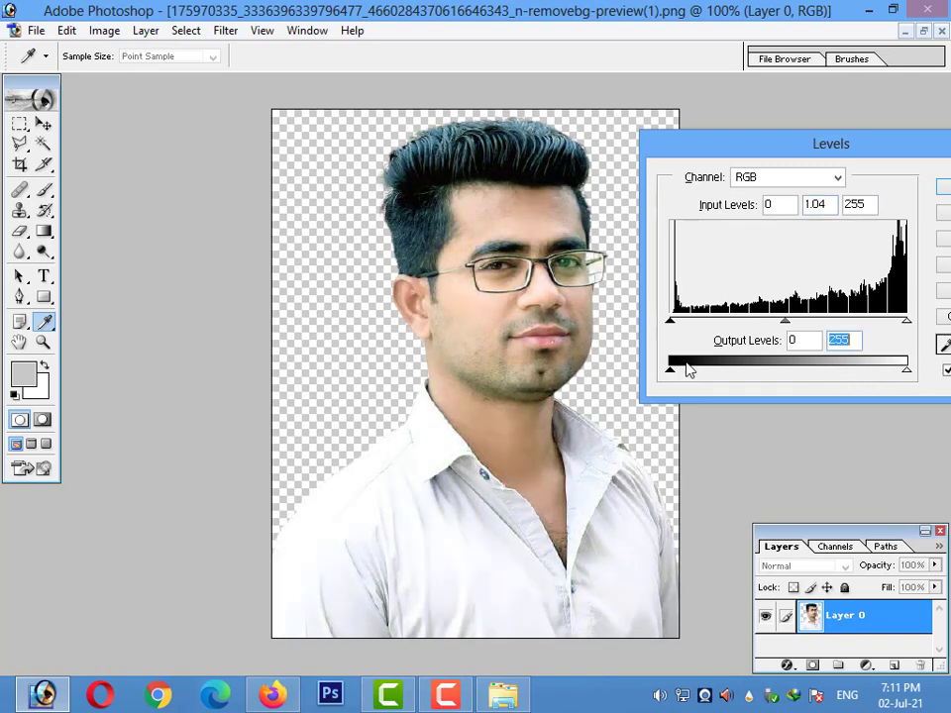
mouse_move(672, 374)
mouse_down()
mouse_move(702, 373)
mouse_move(644, 375)
mouse_up()
click(673, 371)
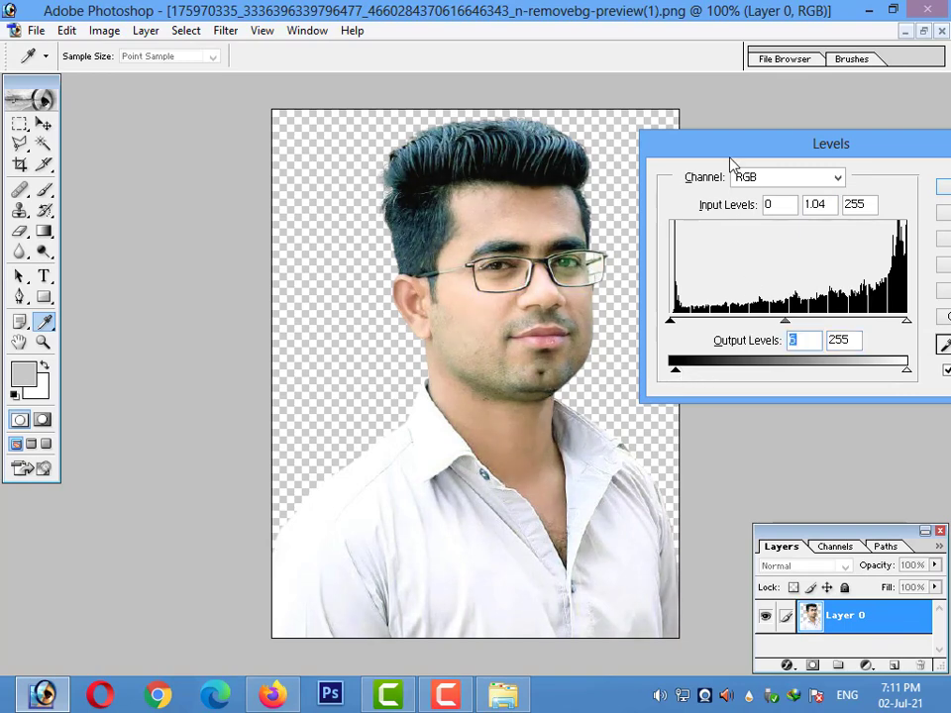
drag(729, 151, 683, 153)
click(921, 191)
key(v)
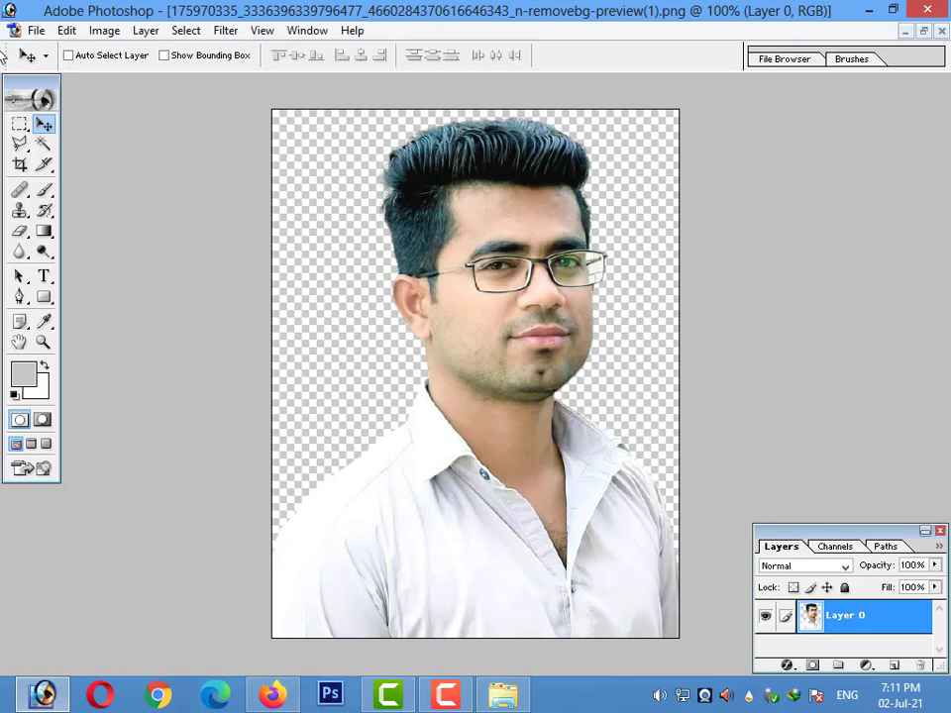
Open ComputerDesktopWallpapersCollection802_005.jpg from E:\ComputerDesktopWallpapersCollection802.
click(36, 29)
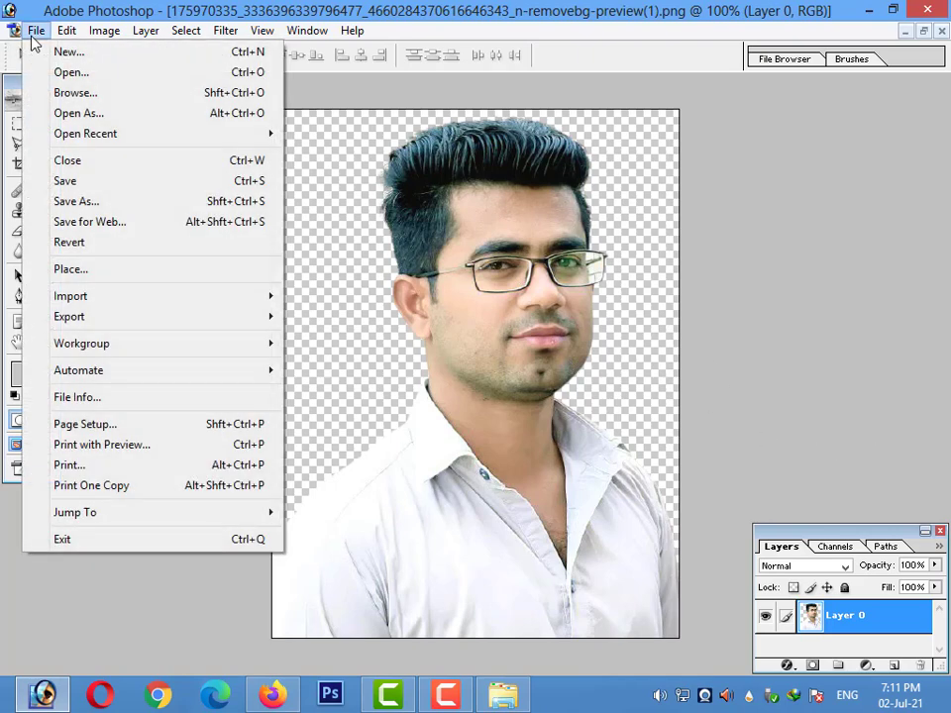
click(83, 73)
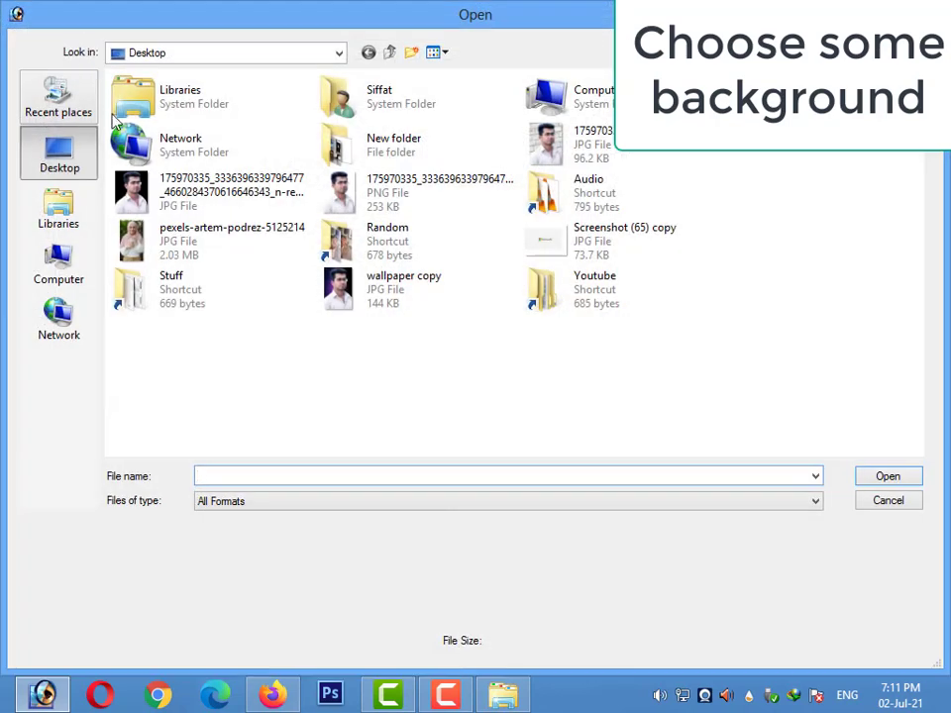
double_click(592, 103)
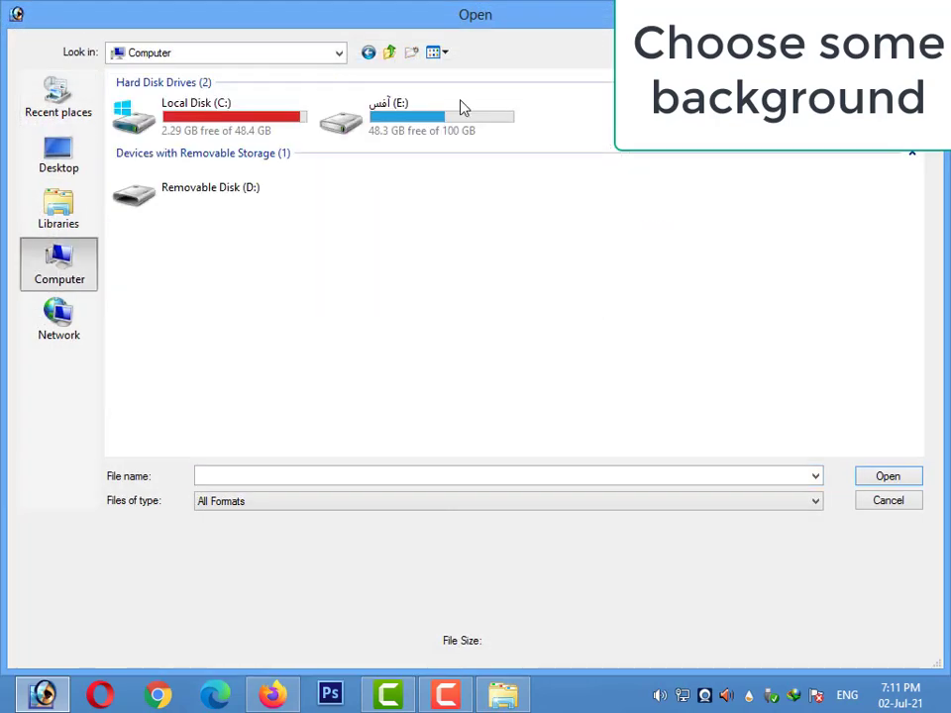
double_click(418, 106)
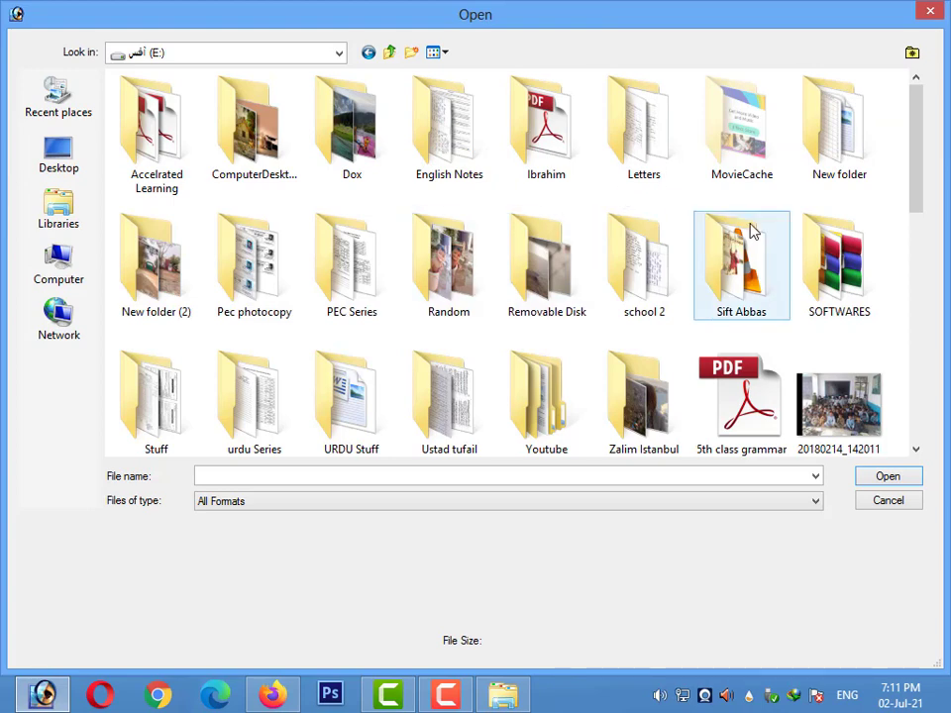
double_click(255, 127)
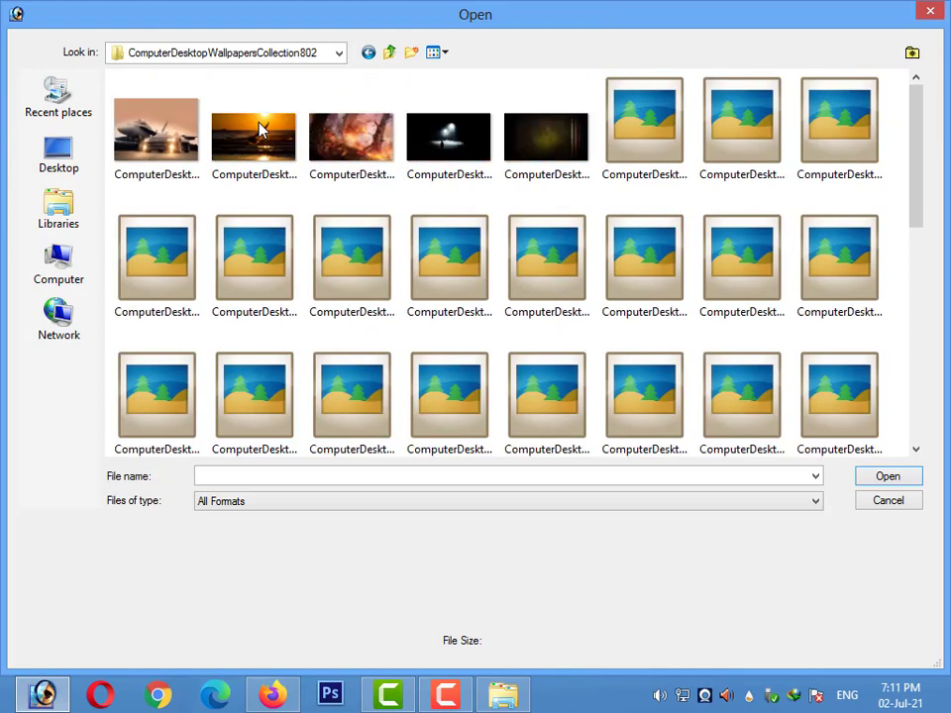
click(455, 149)
double_click(455, 147)
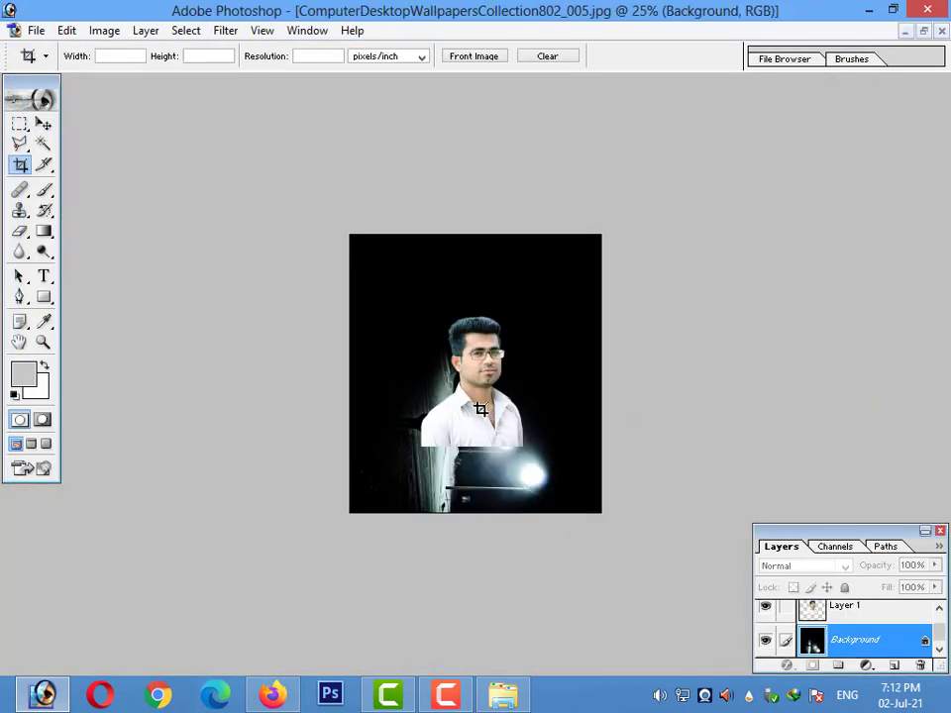
Dismiss the accidental crop with Don't Crop and select the cutout's Layer 1.
drag(472, 402, 493, 418)
click(22, 124)
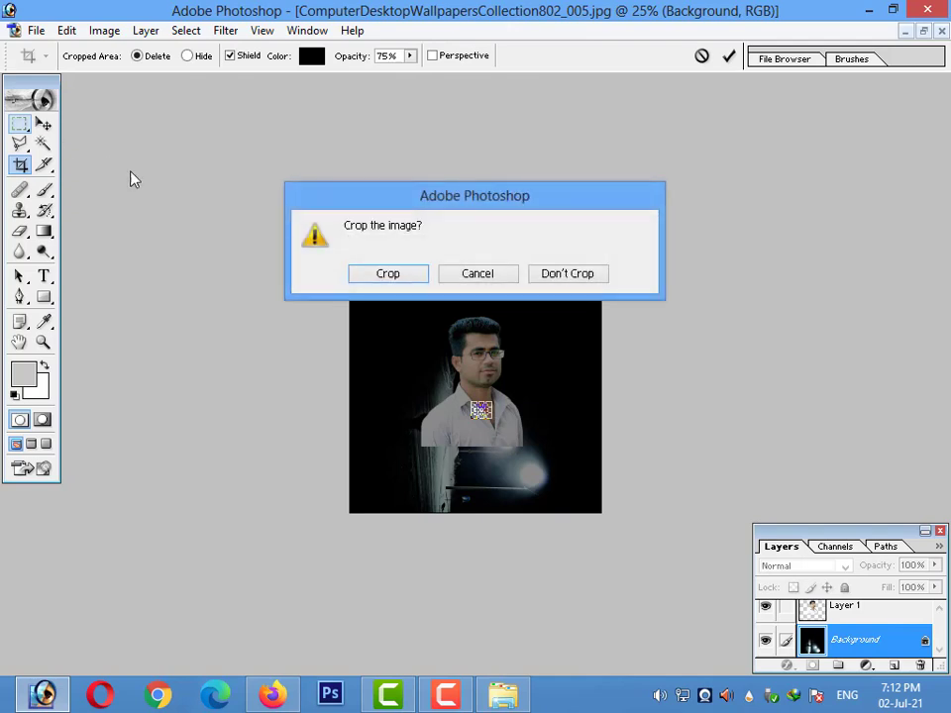
click(551, 281)
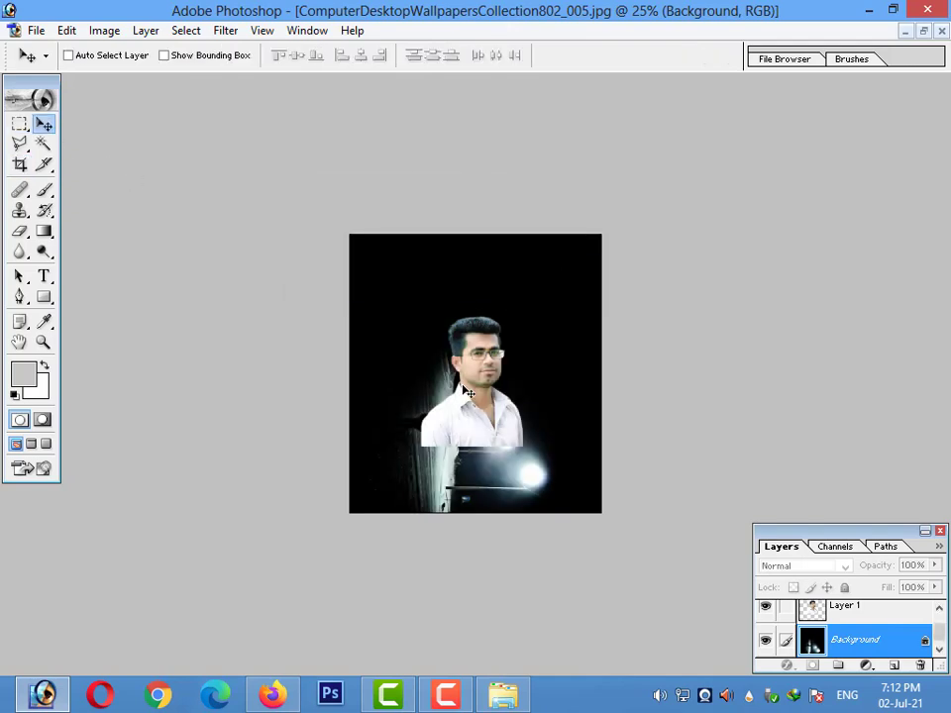
click(829, 606)
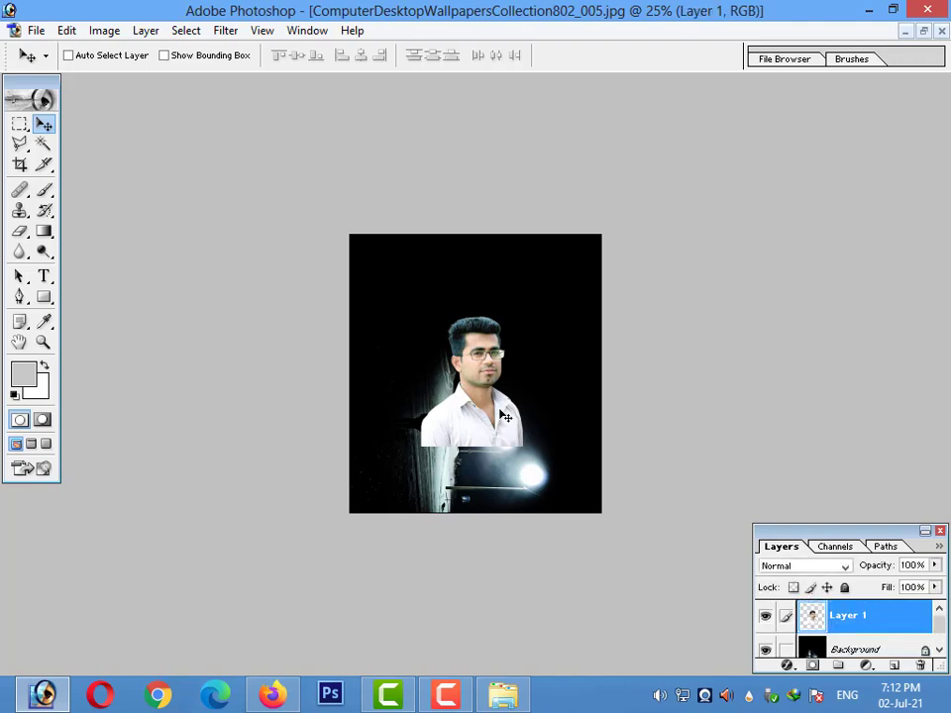
Free-transform the man's cutout on Layer 1, scaling it up to roughly 247%.
key(ctrl+t)
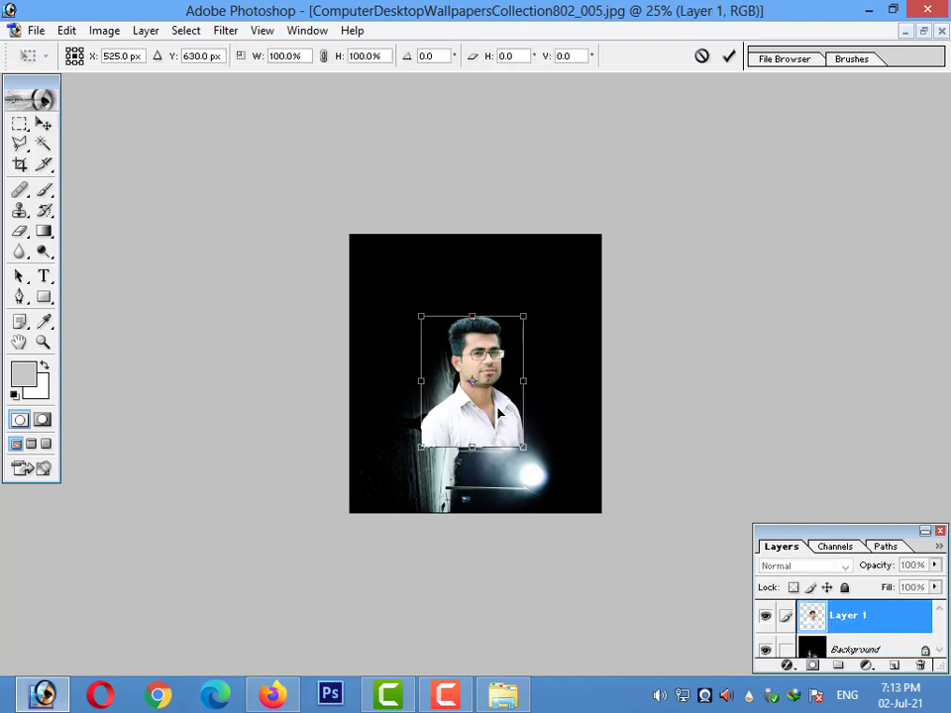
drag(522, 451, 590, 506)
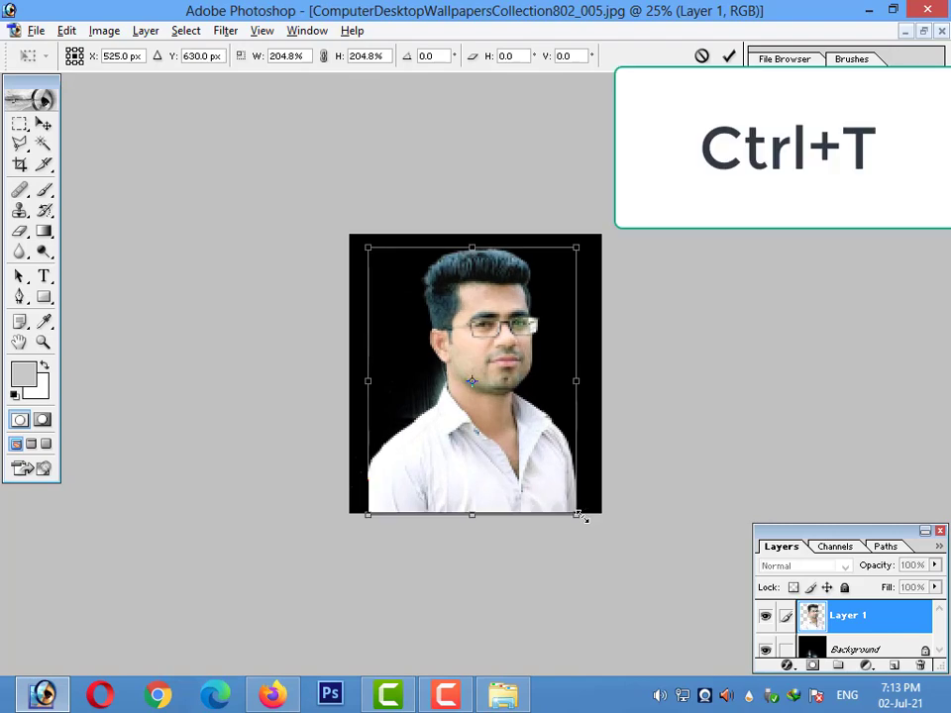
drag(576, 514, 605, 535)
drag(535, 491, 531, 476)
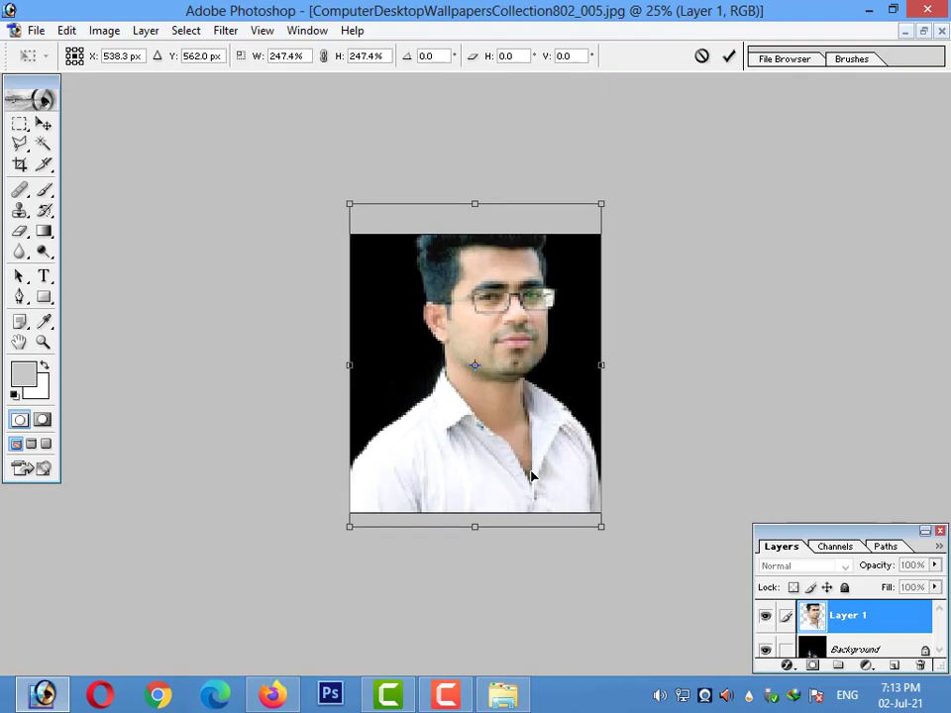
drag(602, 527, 596, 515)
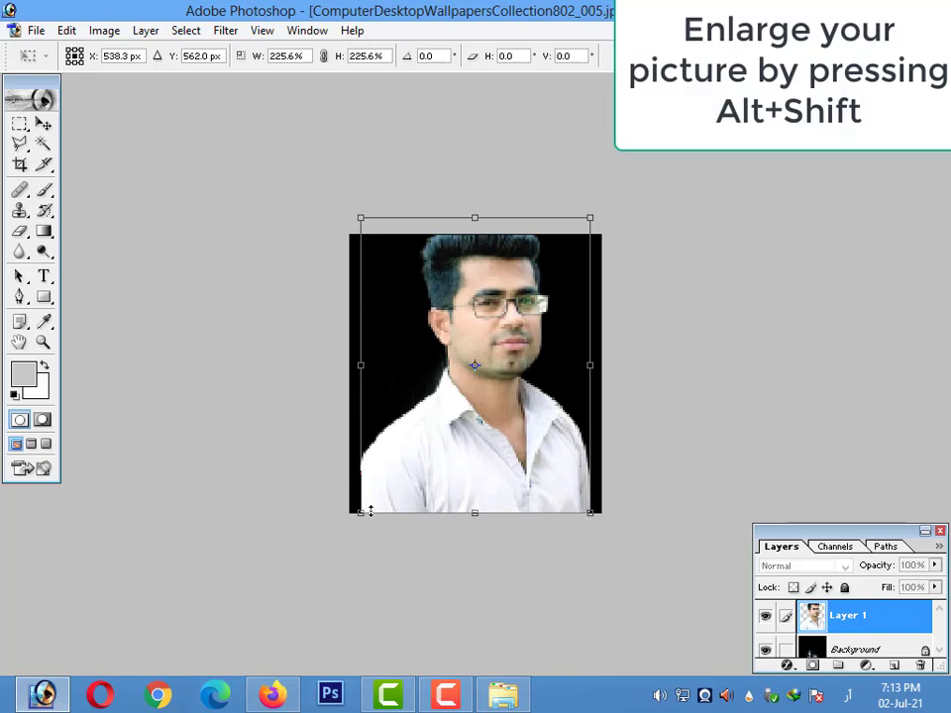
drag(365, 511, 346, 523)
Nudge the enlarged man down to the wallpaper's bottom edge and commit the 246.9% transform.
key(Down)
key(Down)
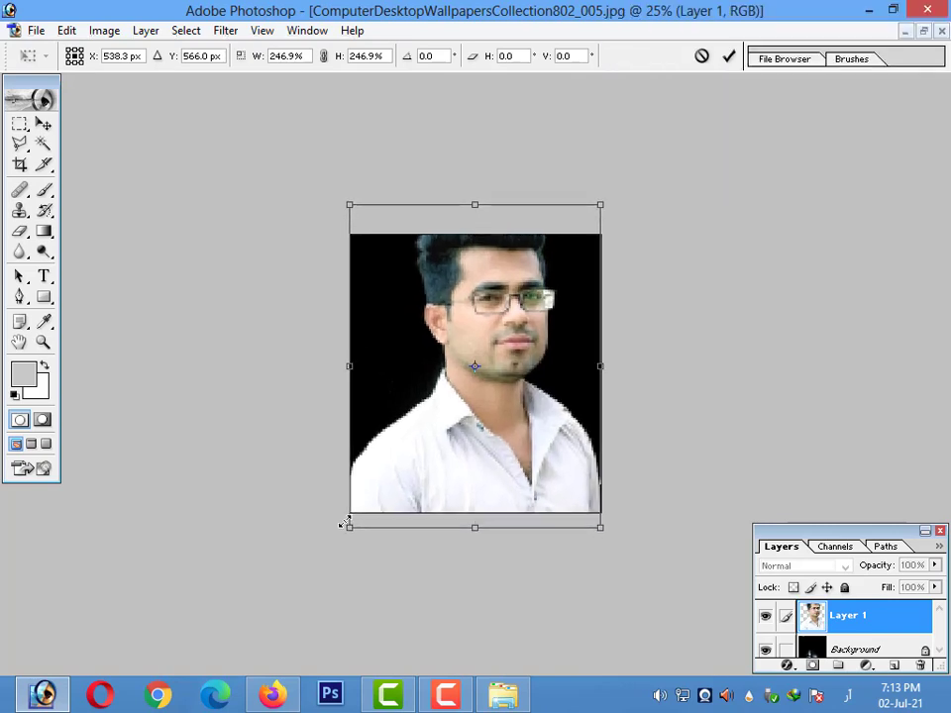
key(Down)
key(Down)
key(Down)
key(shift+Down)
key(shift+Down)
key(shift+Down)
key(Down)
key(Down)
key(Down)
key(Down)
key(Down)
key(Down)
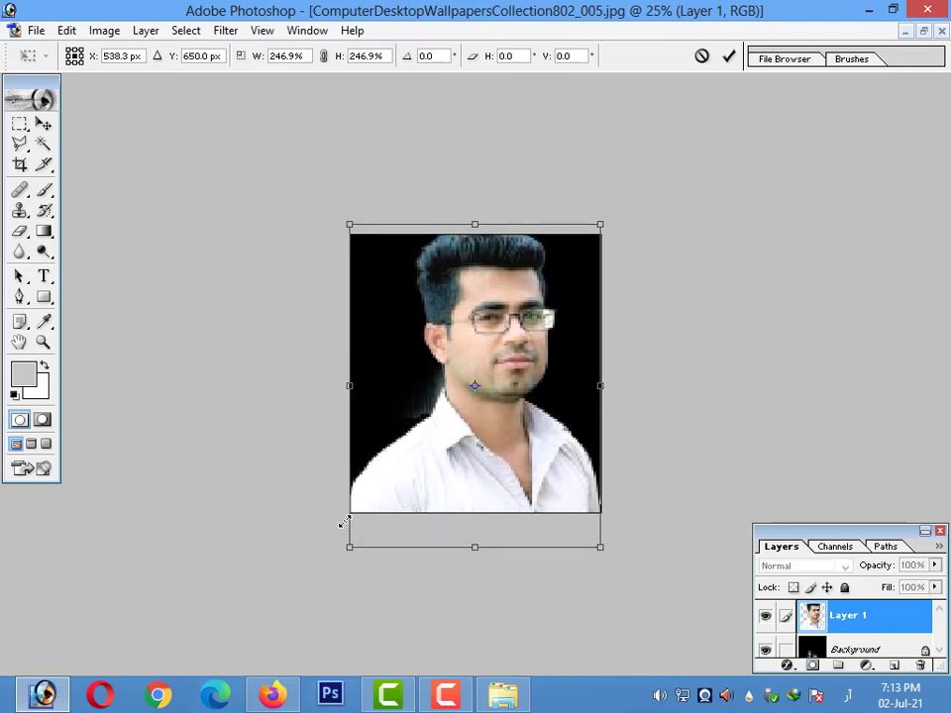
key(Down)
key(Down)
key(Down)
key(Down)
key(Down)
key(Down)
key(Down)
key(Down)
key(Down)
key(Down)
key(Down)
key(Down)
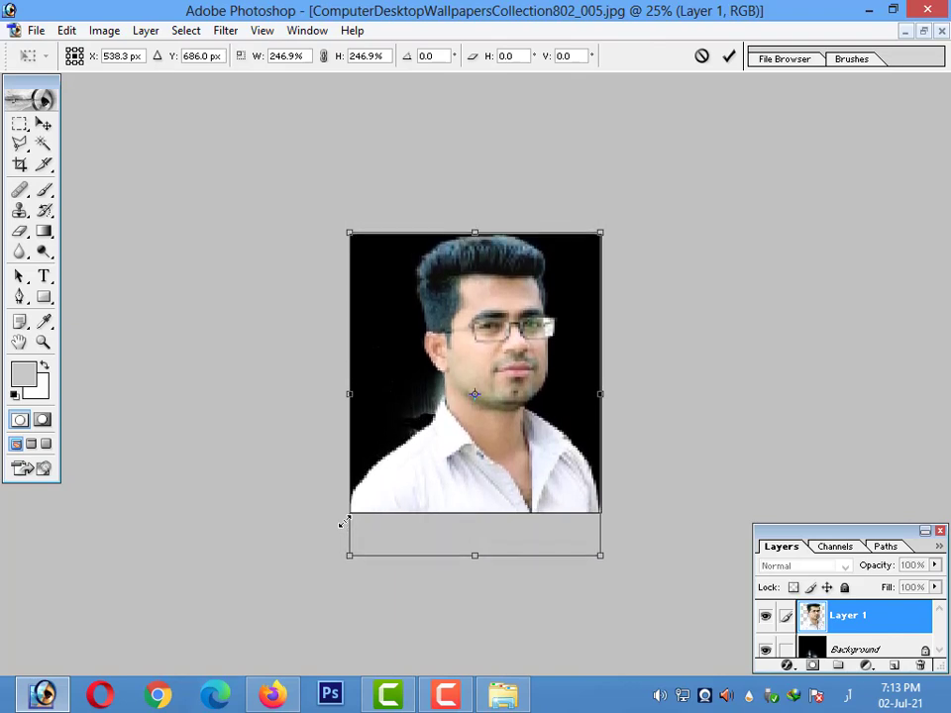
key(Down)
key(Down)
key(Down)
key(Down)
key(Down)
key(Down)
key(Down)
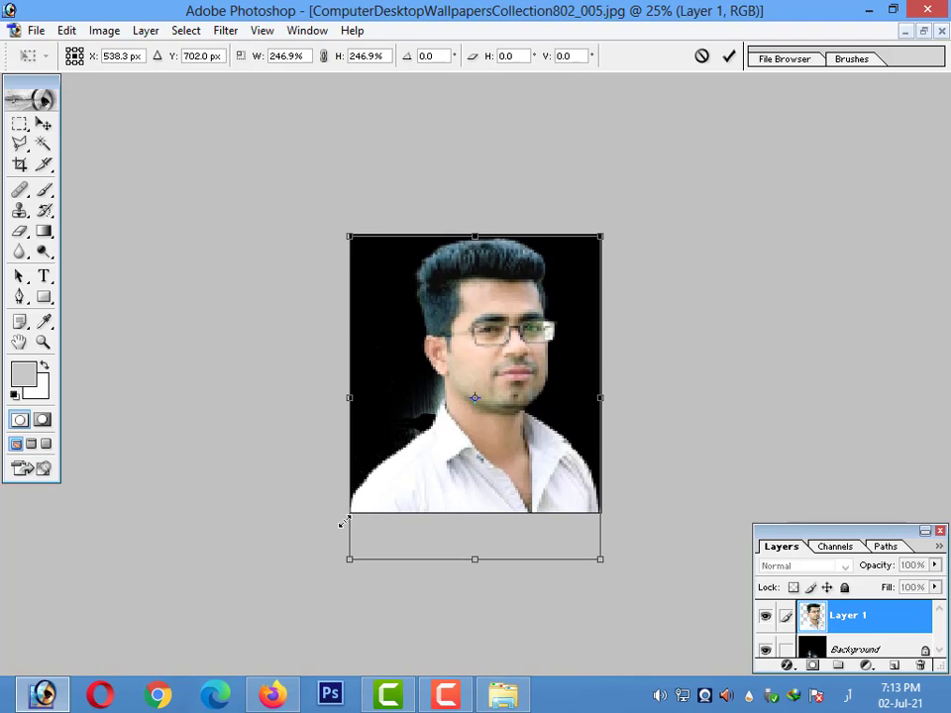
key(Up)
key(Up)
key(Up)
key(Up)
key(Up)
key(Up)
key(Return)
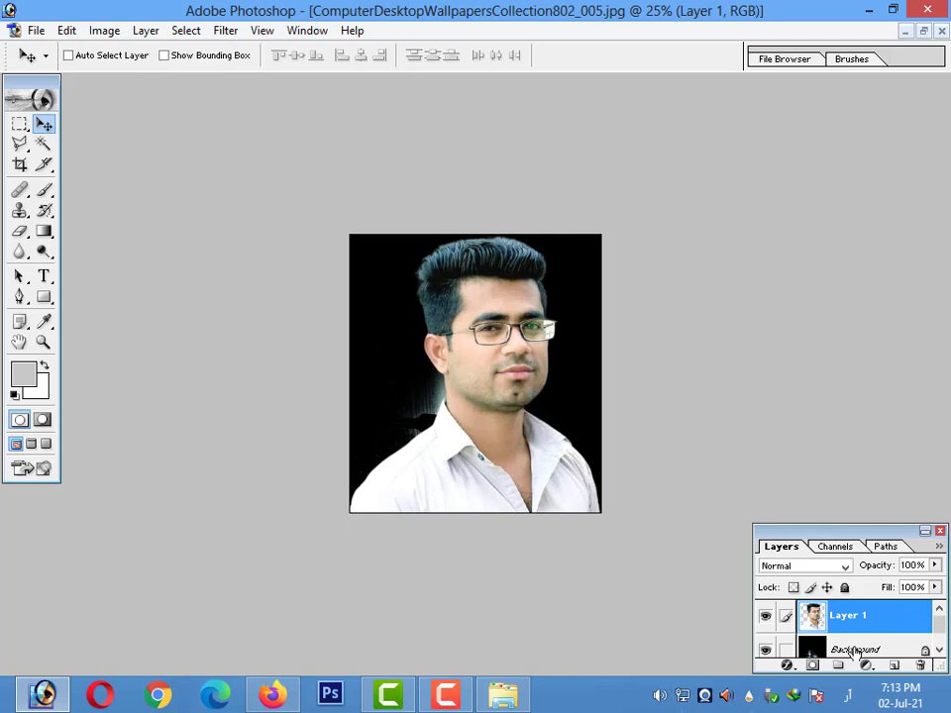
click(858, 649)
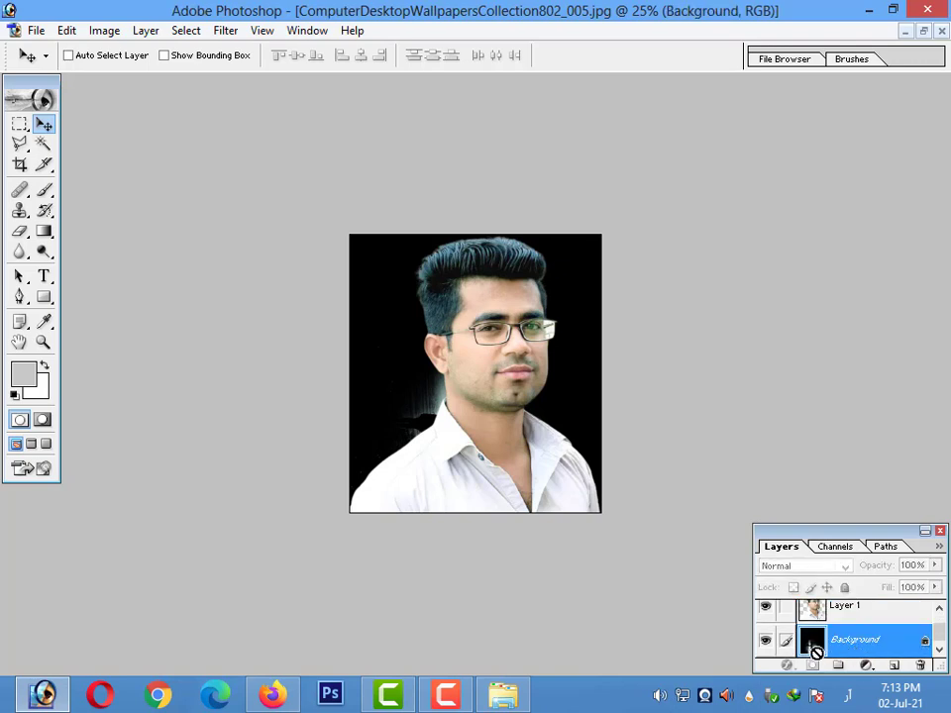
click(835, 611)
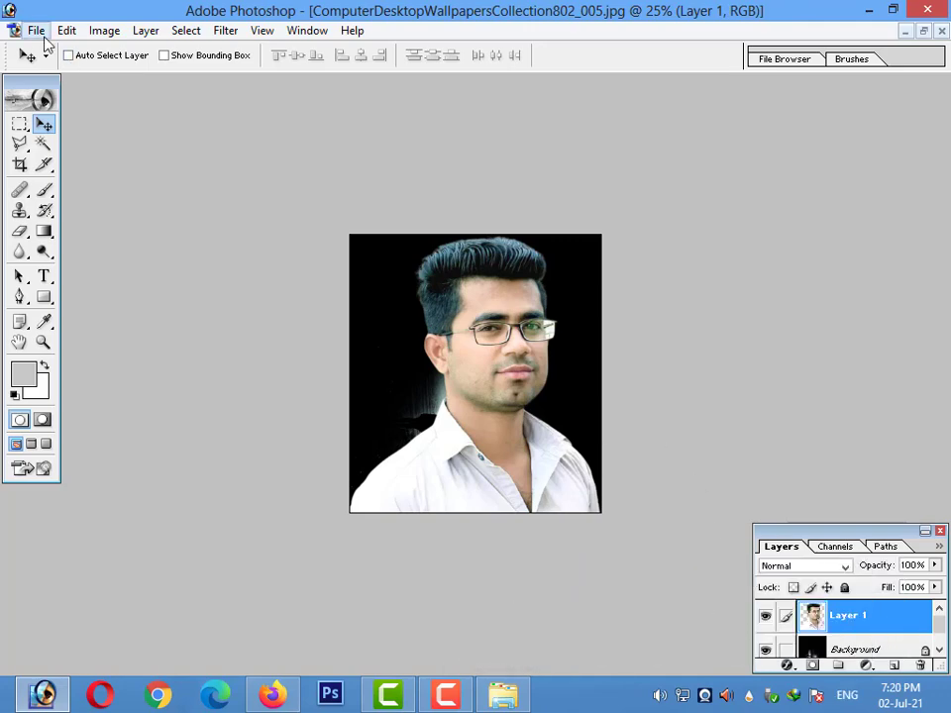
Save a JPEG copy named 'ComputerDesktopWallpapersCollection802_005 copy.jpg' to the Desktop with default JPEG options.
click(38, 31)
click(97, 202)
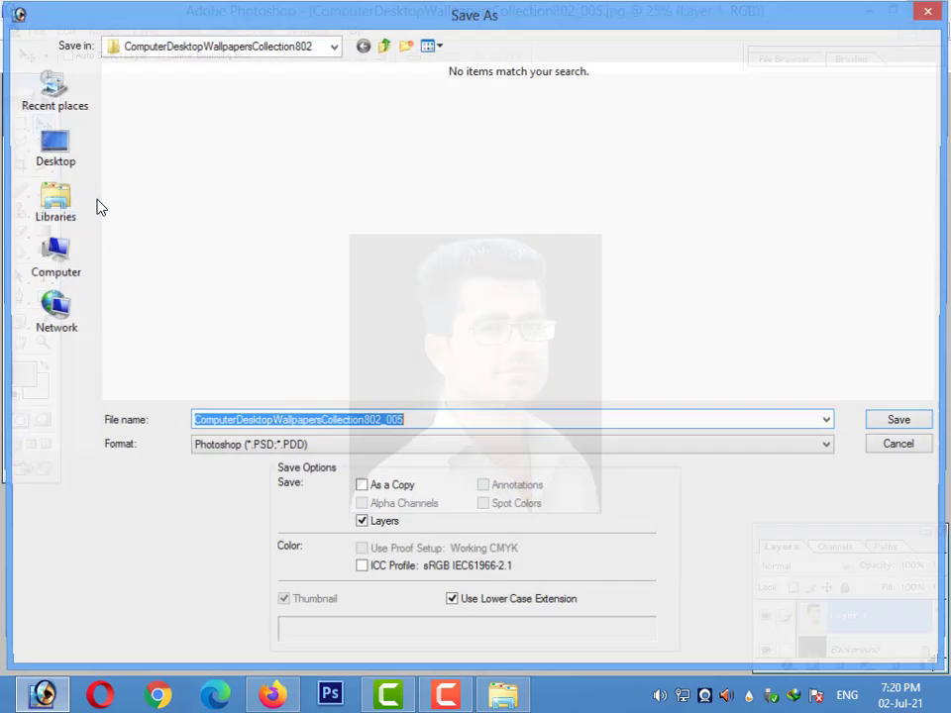
click(451, 455)
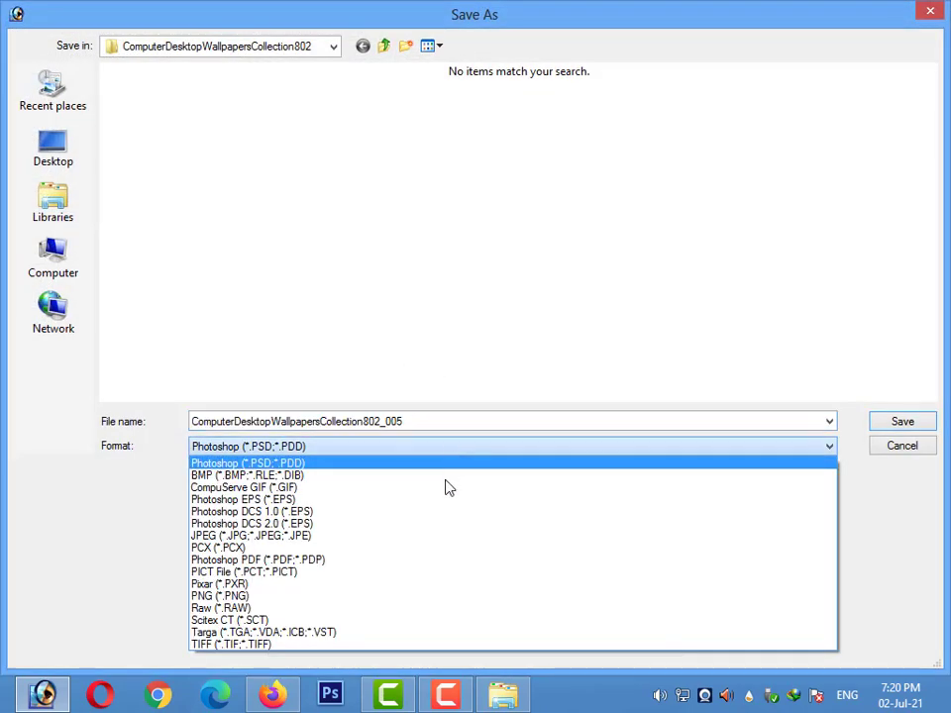
click(433, 537)
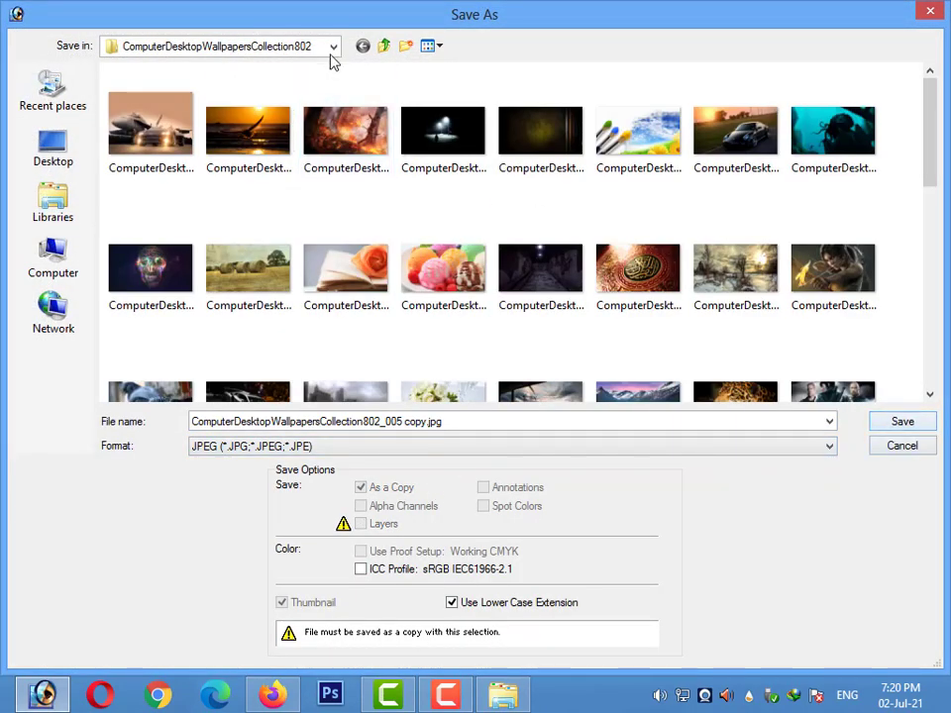
click(333, 47)
click(315, 85)
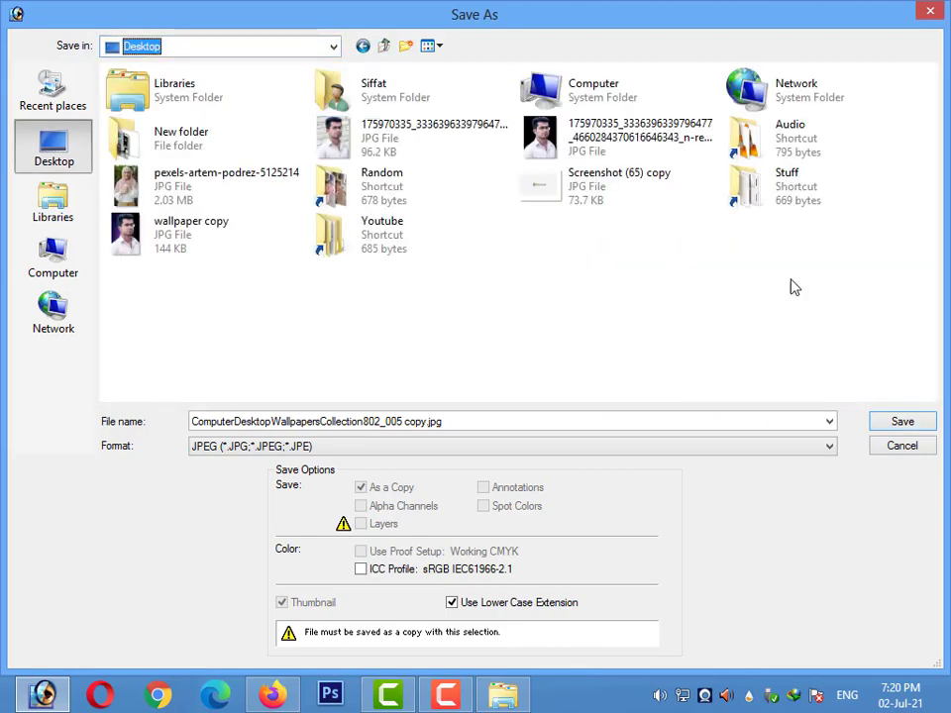
click(912, 424)
click(563, 283)
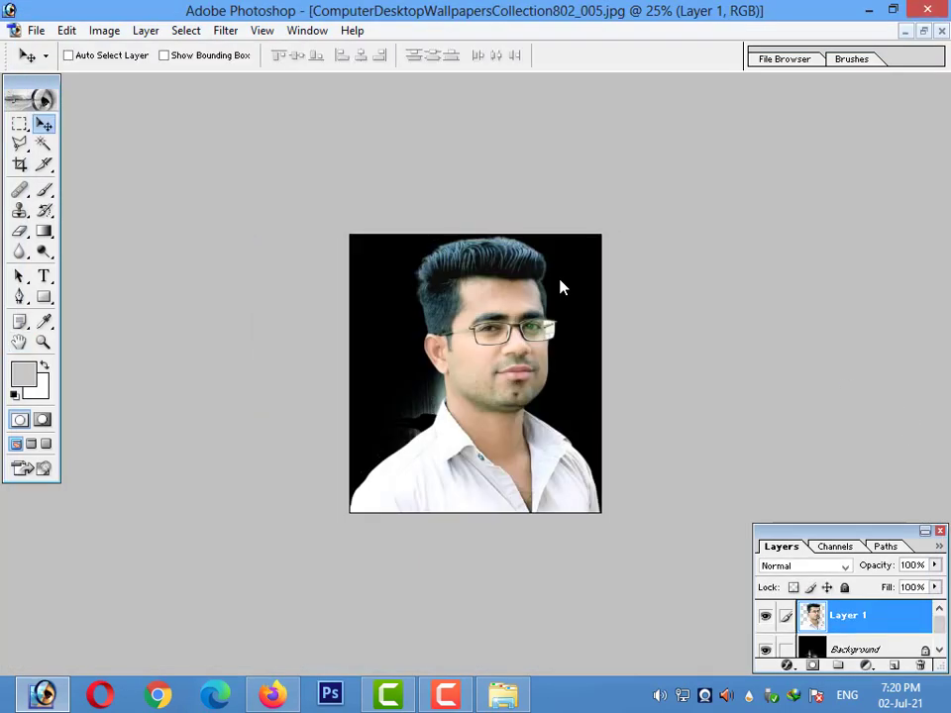
Minimize Photoshop and preview the saved JPEG copy in Windows Photo Viewer, then close it.
click(868, 10)
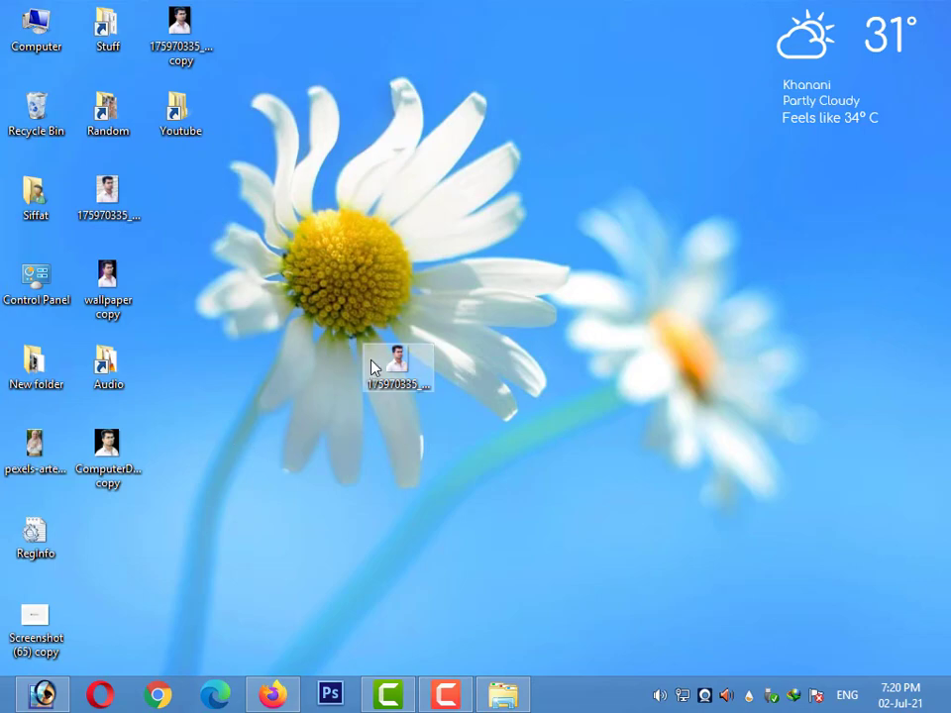
double_click(100, 459)
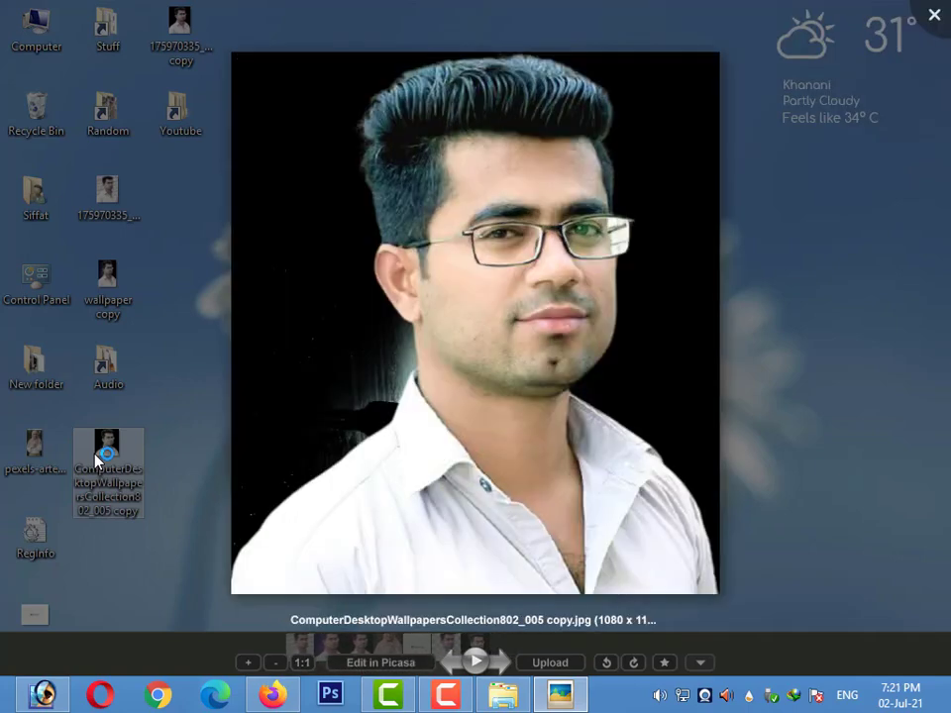
key(Escape)
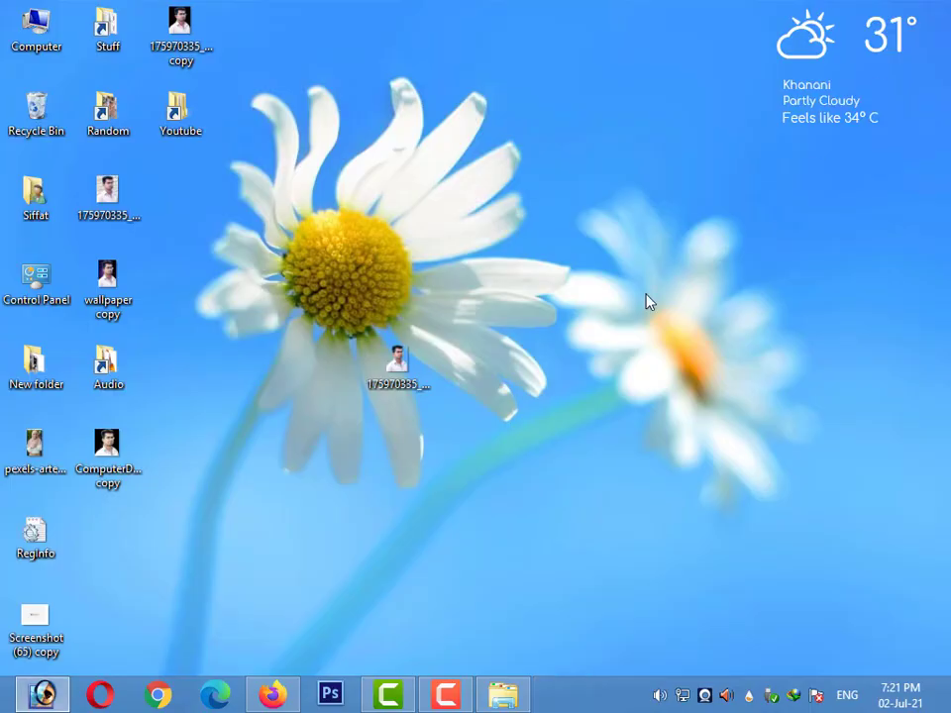